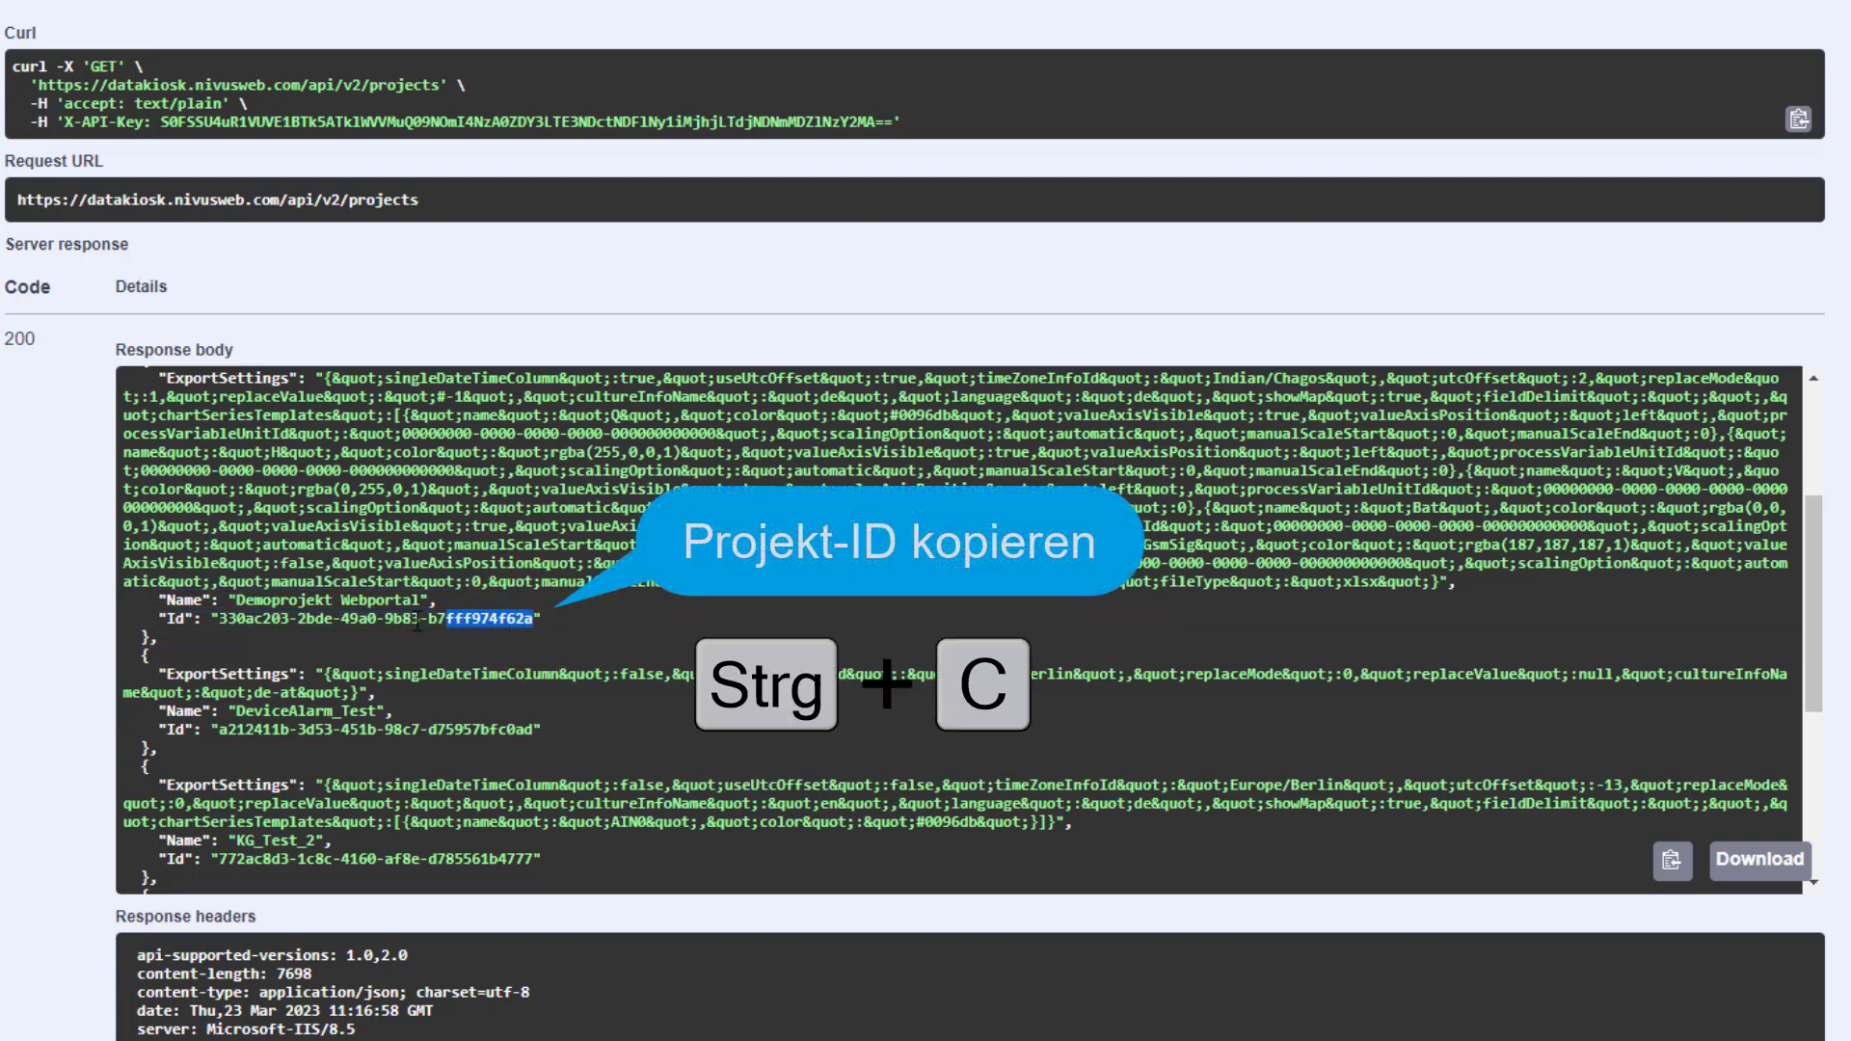
Copy the ID of the project Demoprojekt Webportal and enable the GET /api/v2/stations request for trying out
{"action": "left_click_drag", "start_coordinate": [435, 623], "coordinate": [243, 615]}
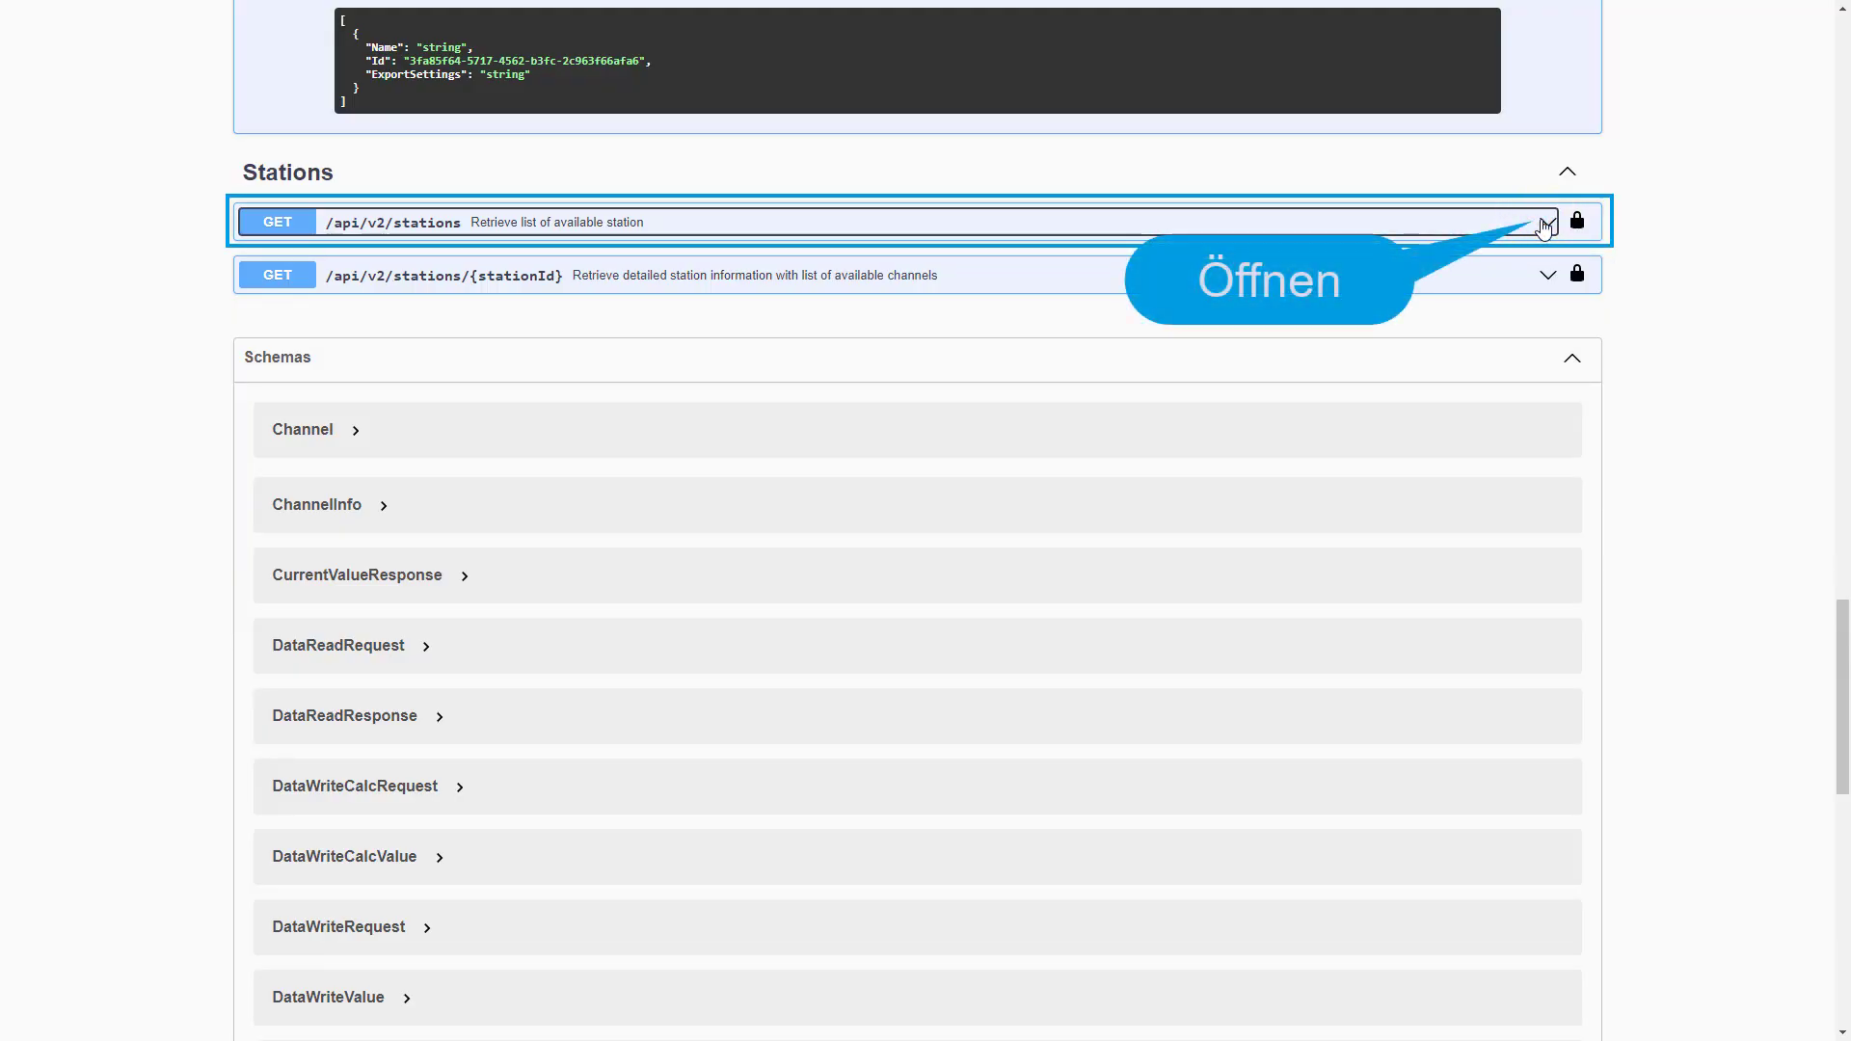
{"action": "left_click", "coordinate": [1545, 224]}
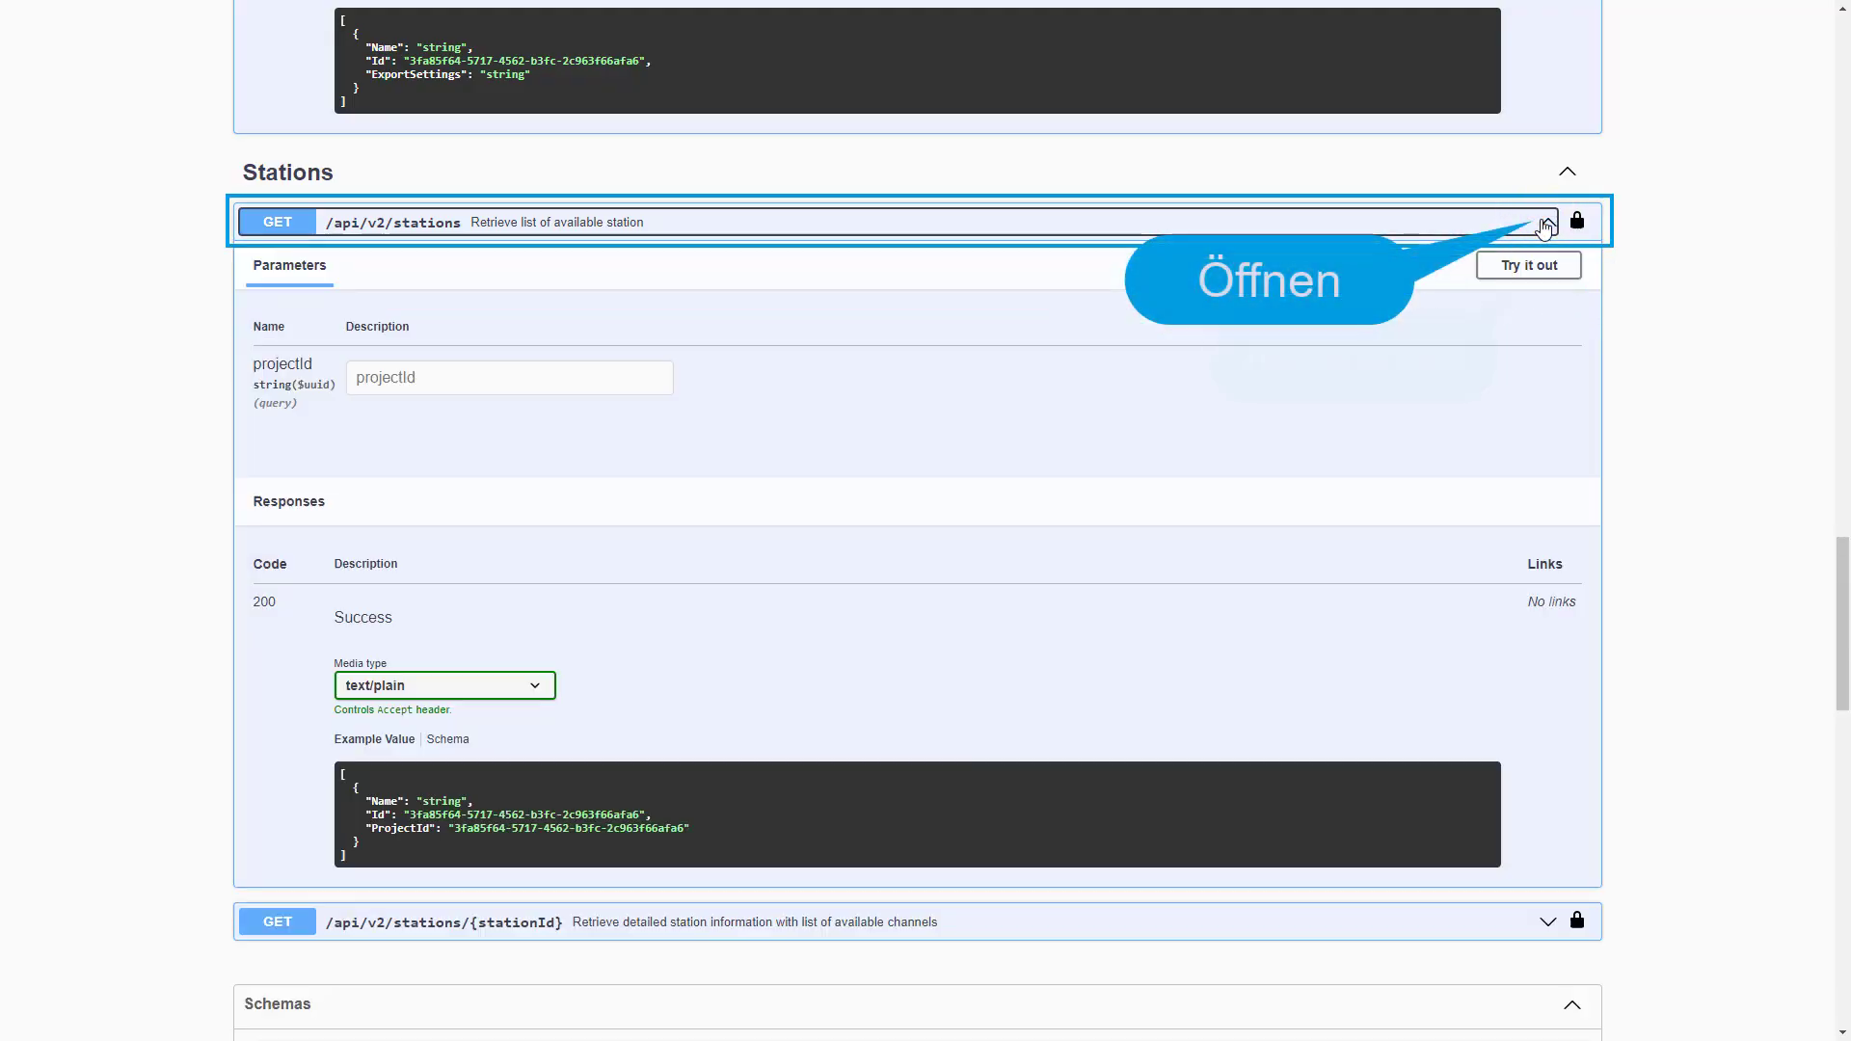
{"action": "left_click", "coordinate": [1531, 265]}
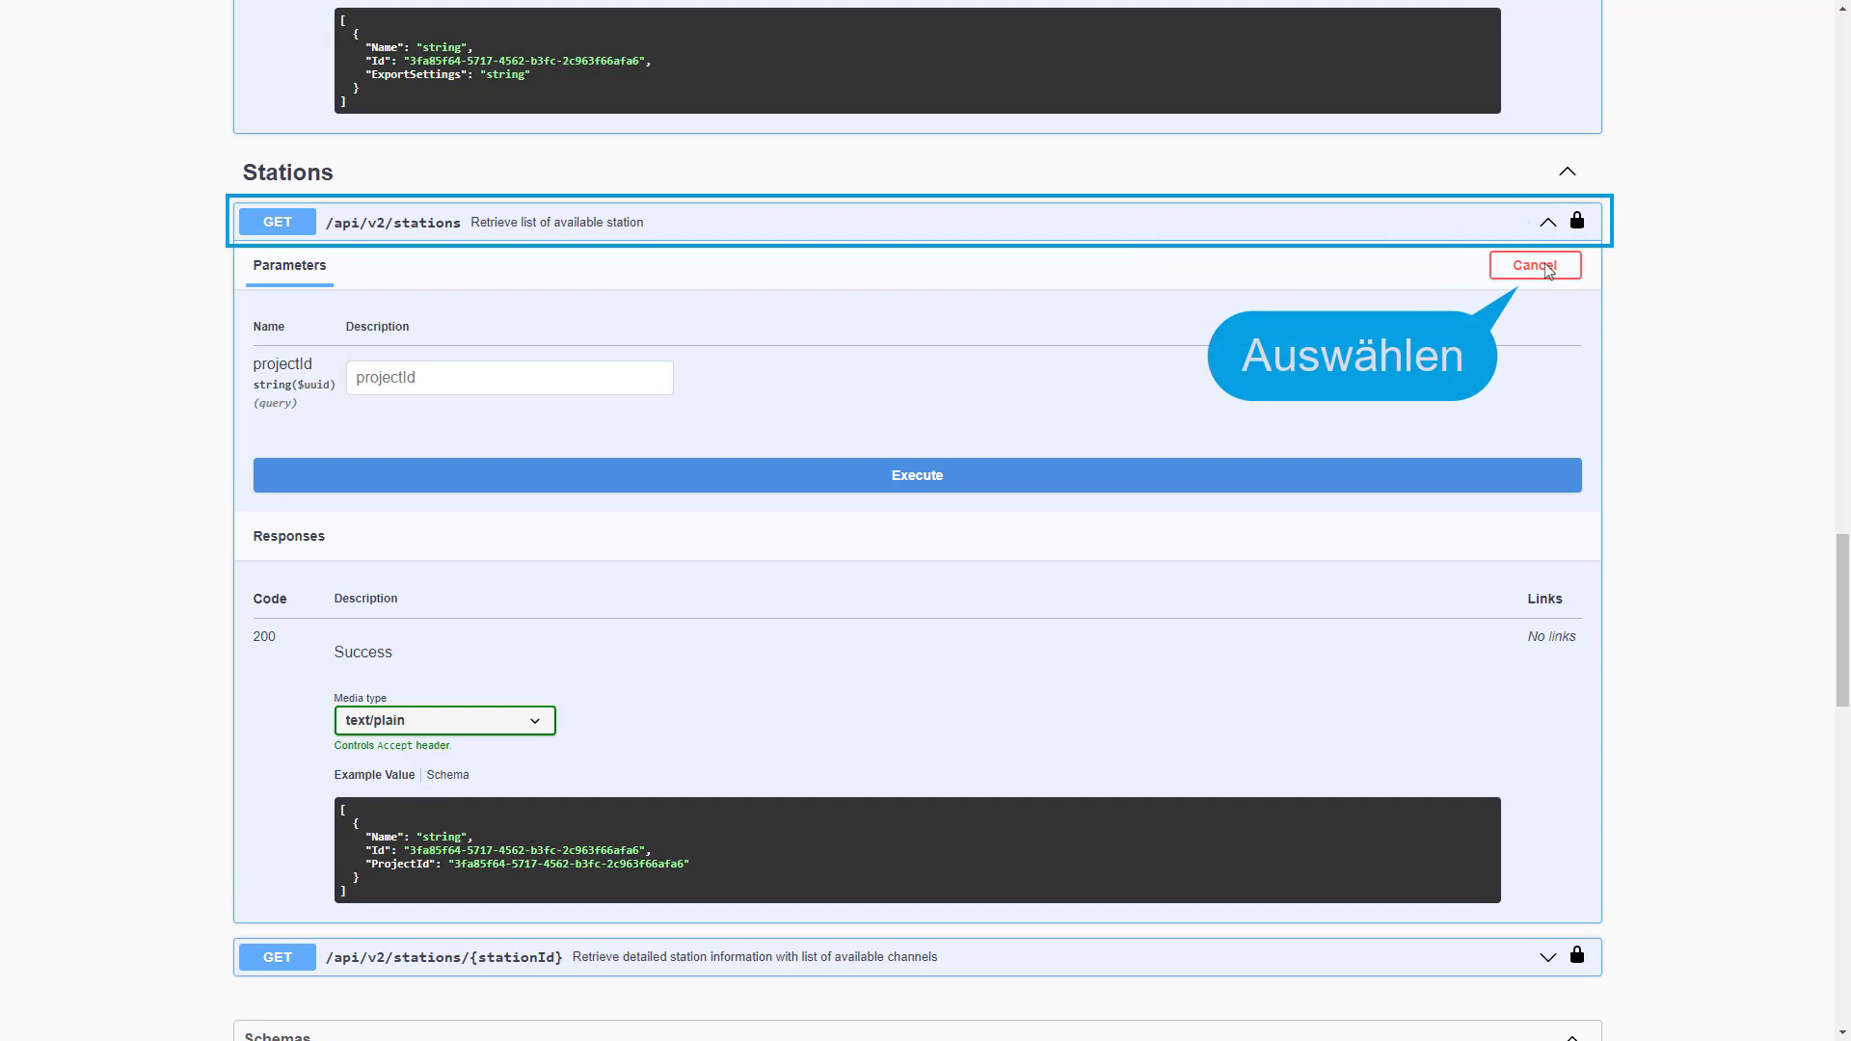
Set projectId to 330ac203-2bde-49a0-9b83-b7fff974f62a and execute the stations request
{"action": "left_click", "coordinate": [509, 377]}
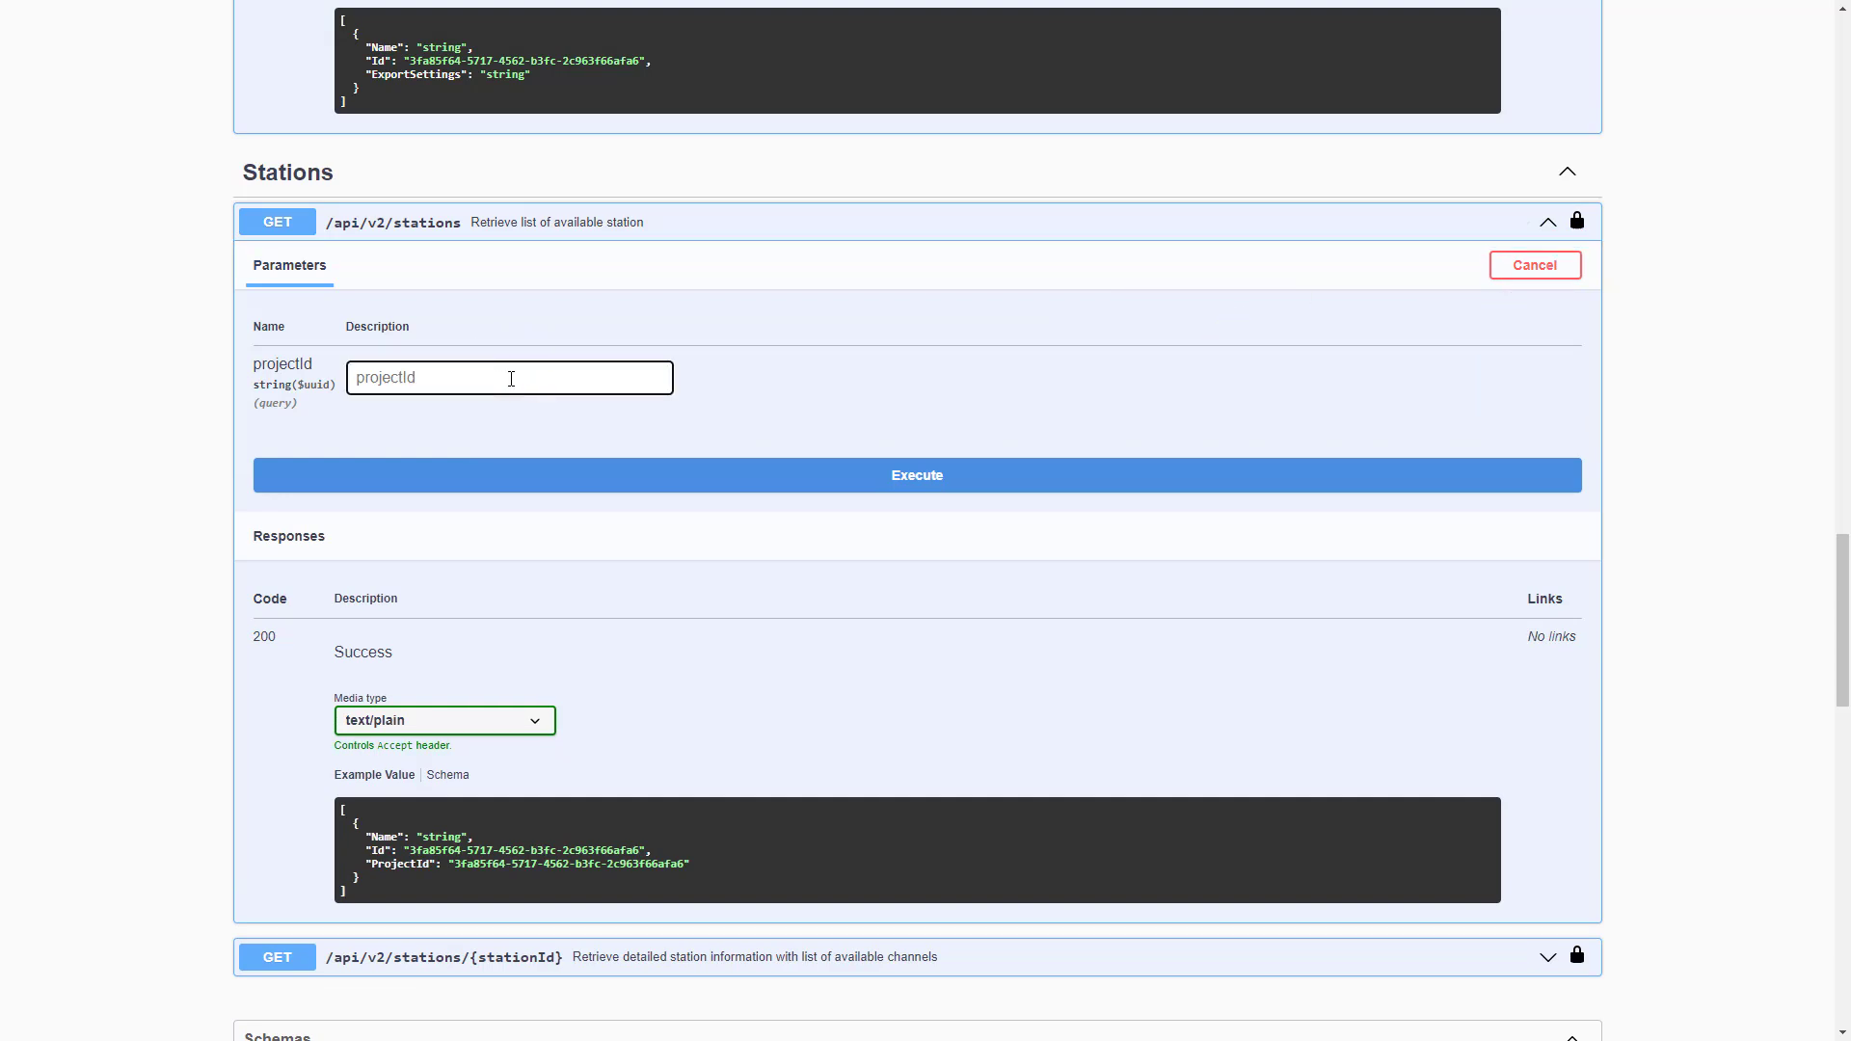
{"action": "type", "text": "330ac203-2bde-49a0-9b83-b7fff974f62a"}
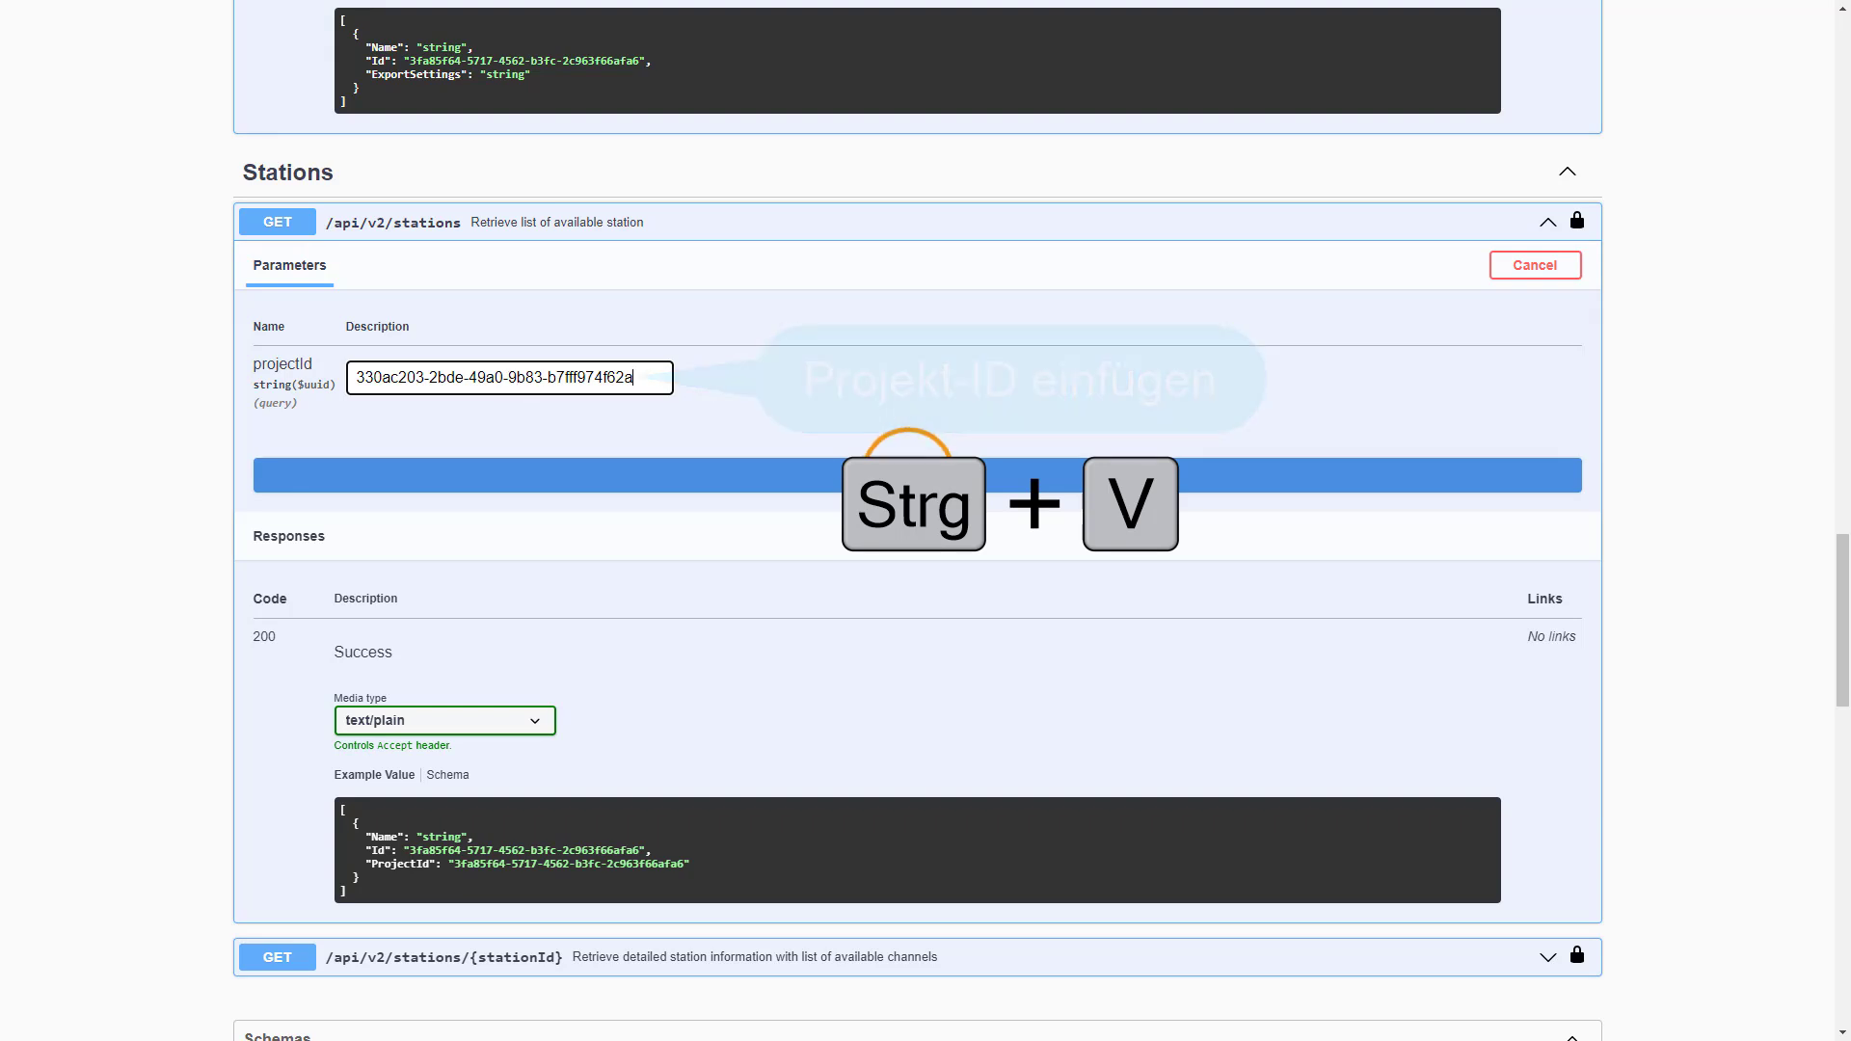
{"action": "left_click", "coordinate": [909, 475]}
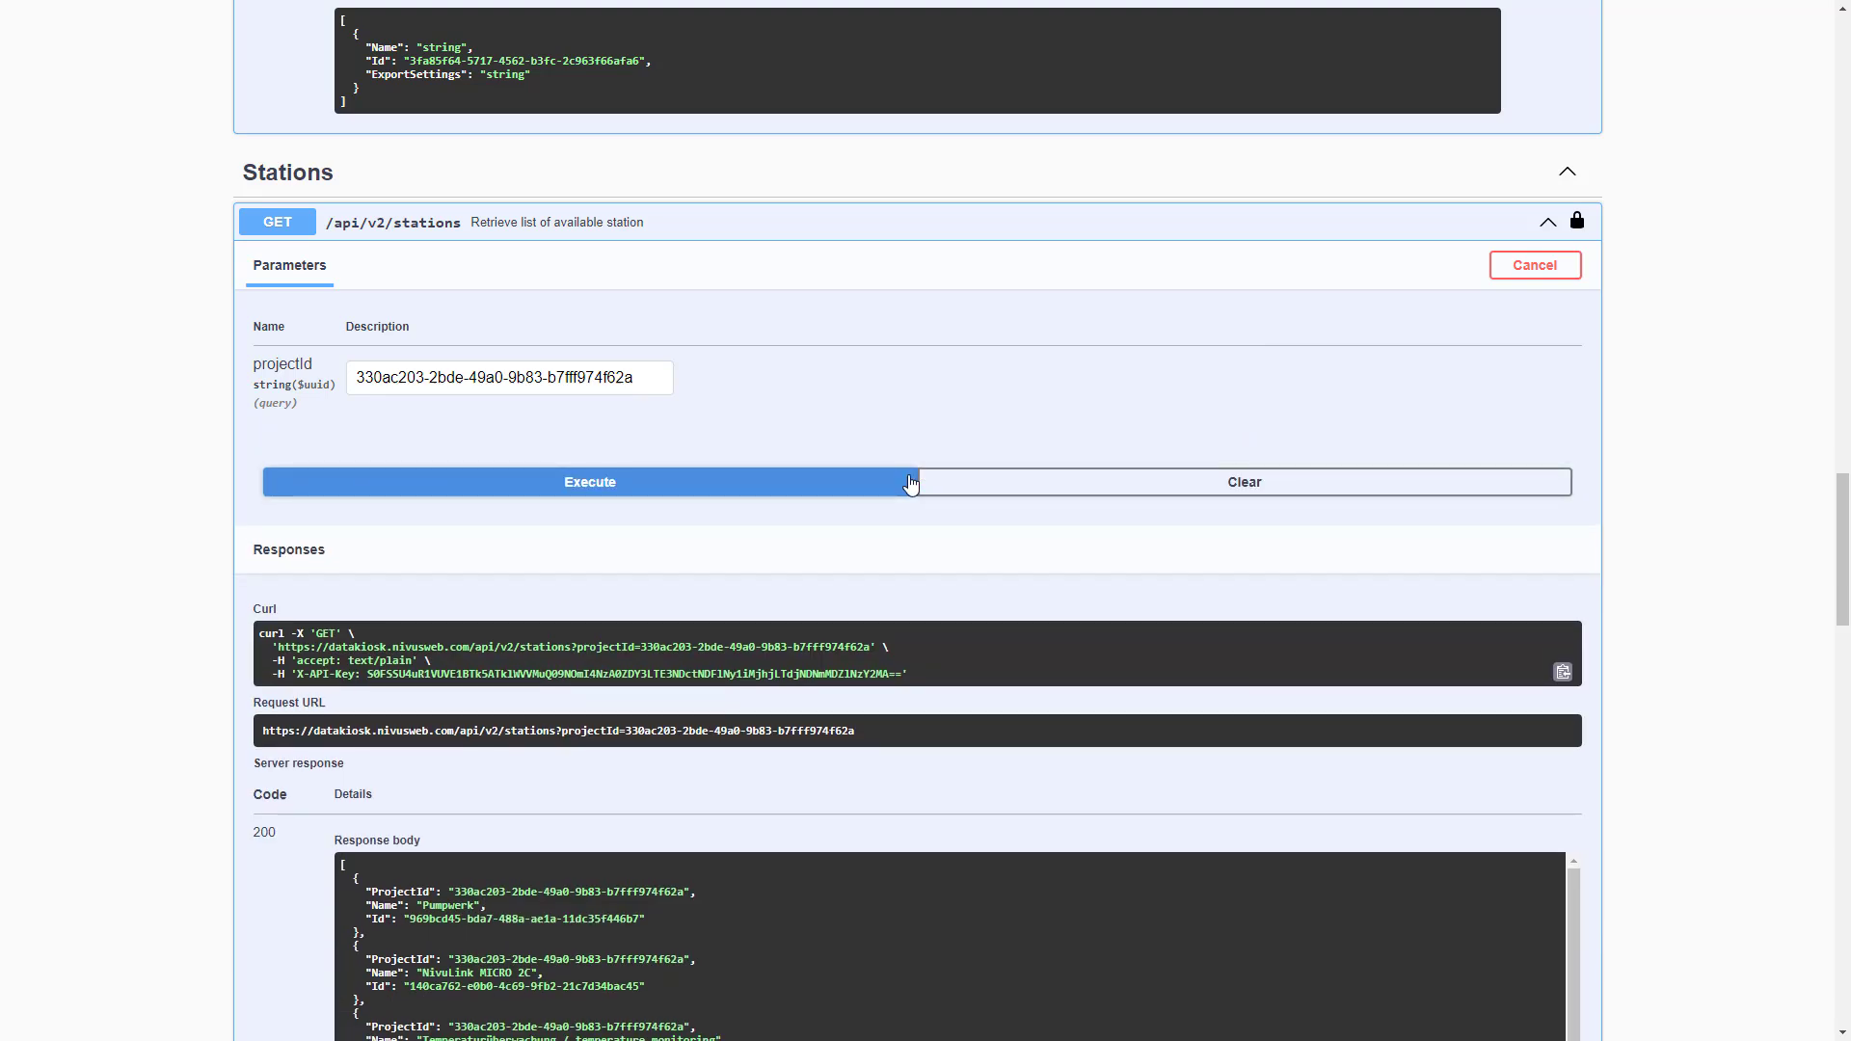
Copy the ID of the station RÜB NIVUS from the stations response body
{"action": "scroll", "coordinate": [810, 603], "scroll_direction": "down", "scroll_amount": 4}
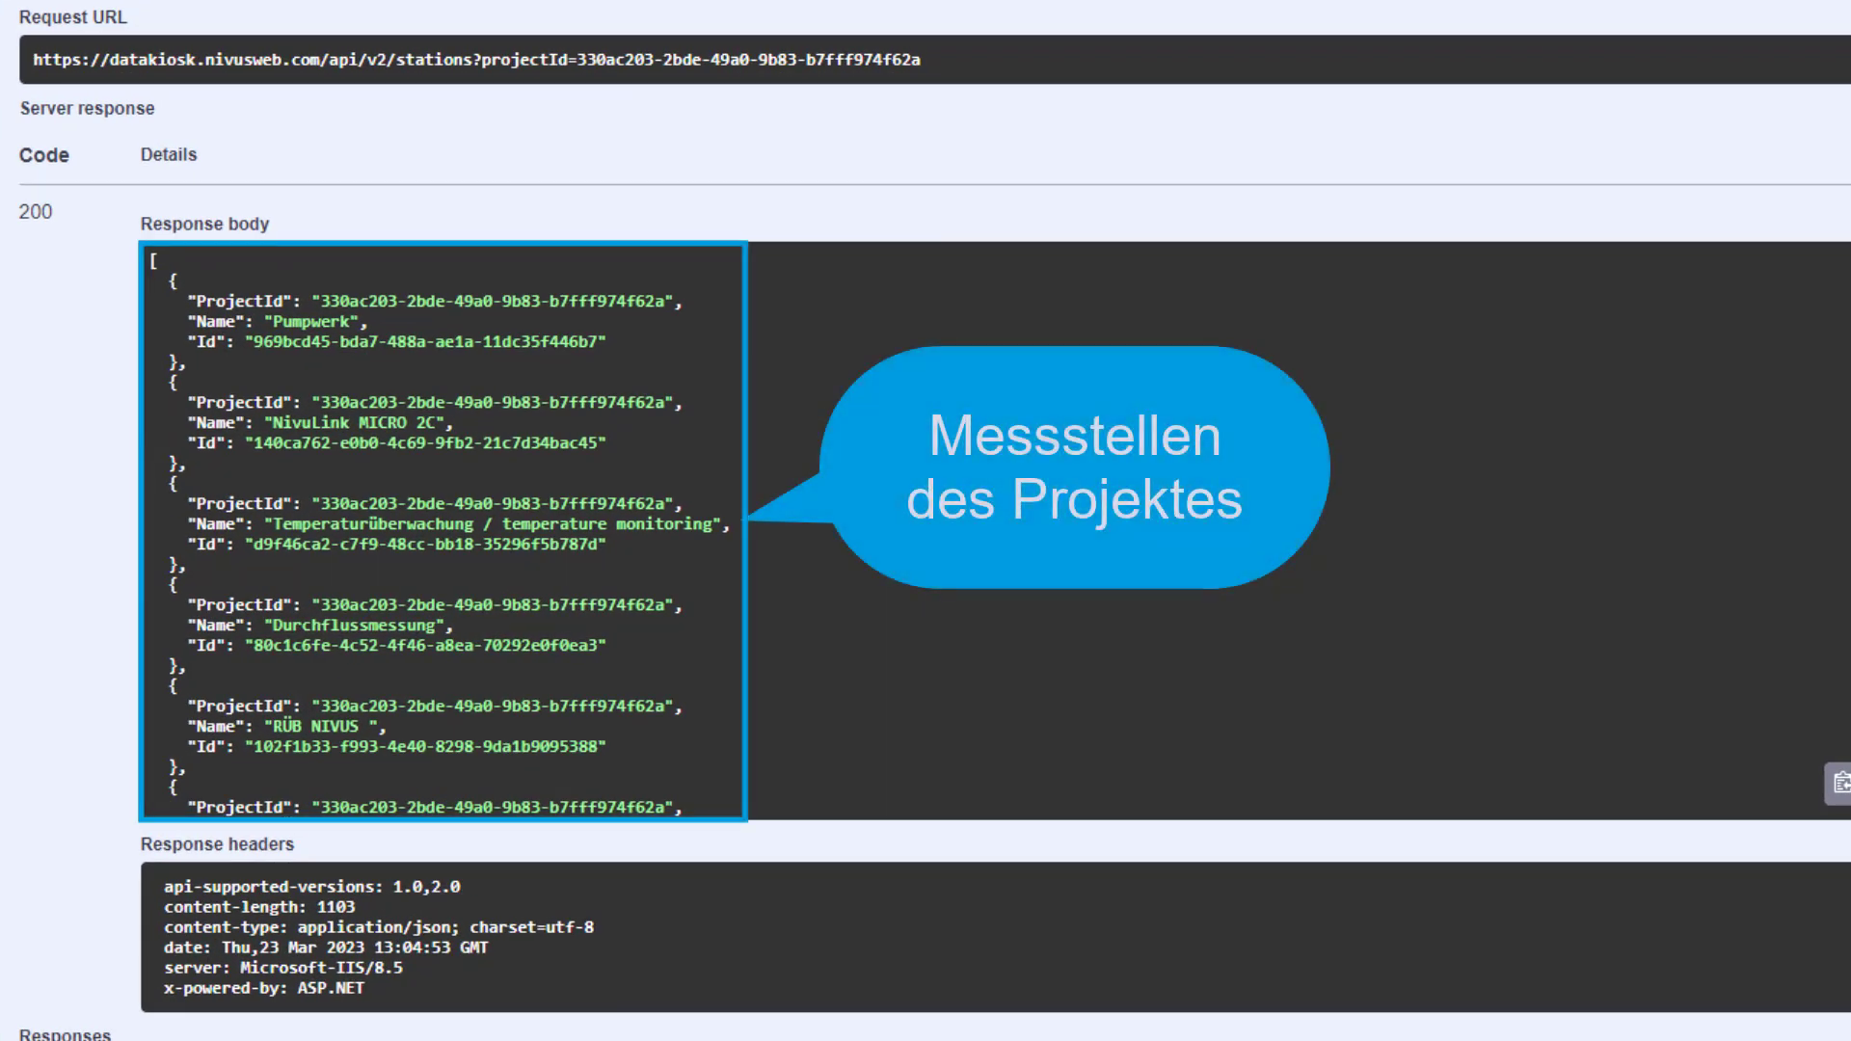
{"action": "left_click", "coordinate": [256, 747]}
{"action": "left_click_drag", "start_coordinate": [257, 747], "coordinate": [319, 749]}
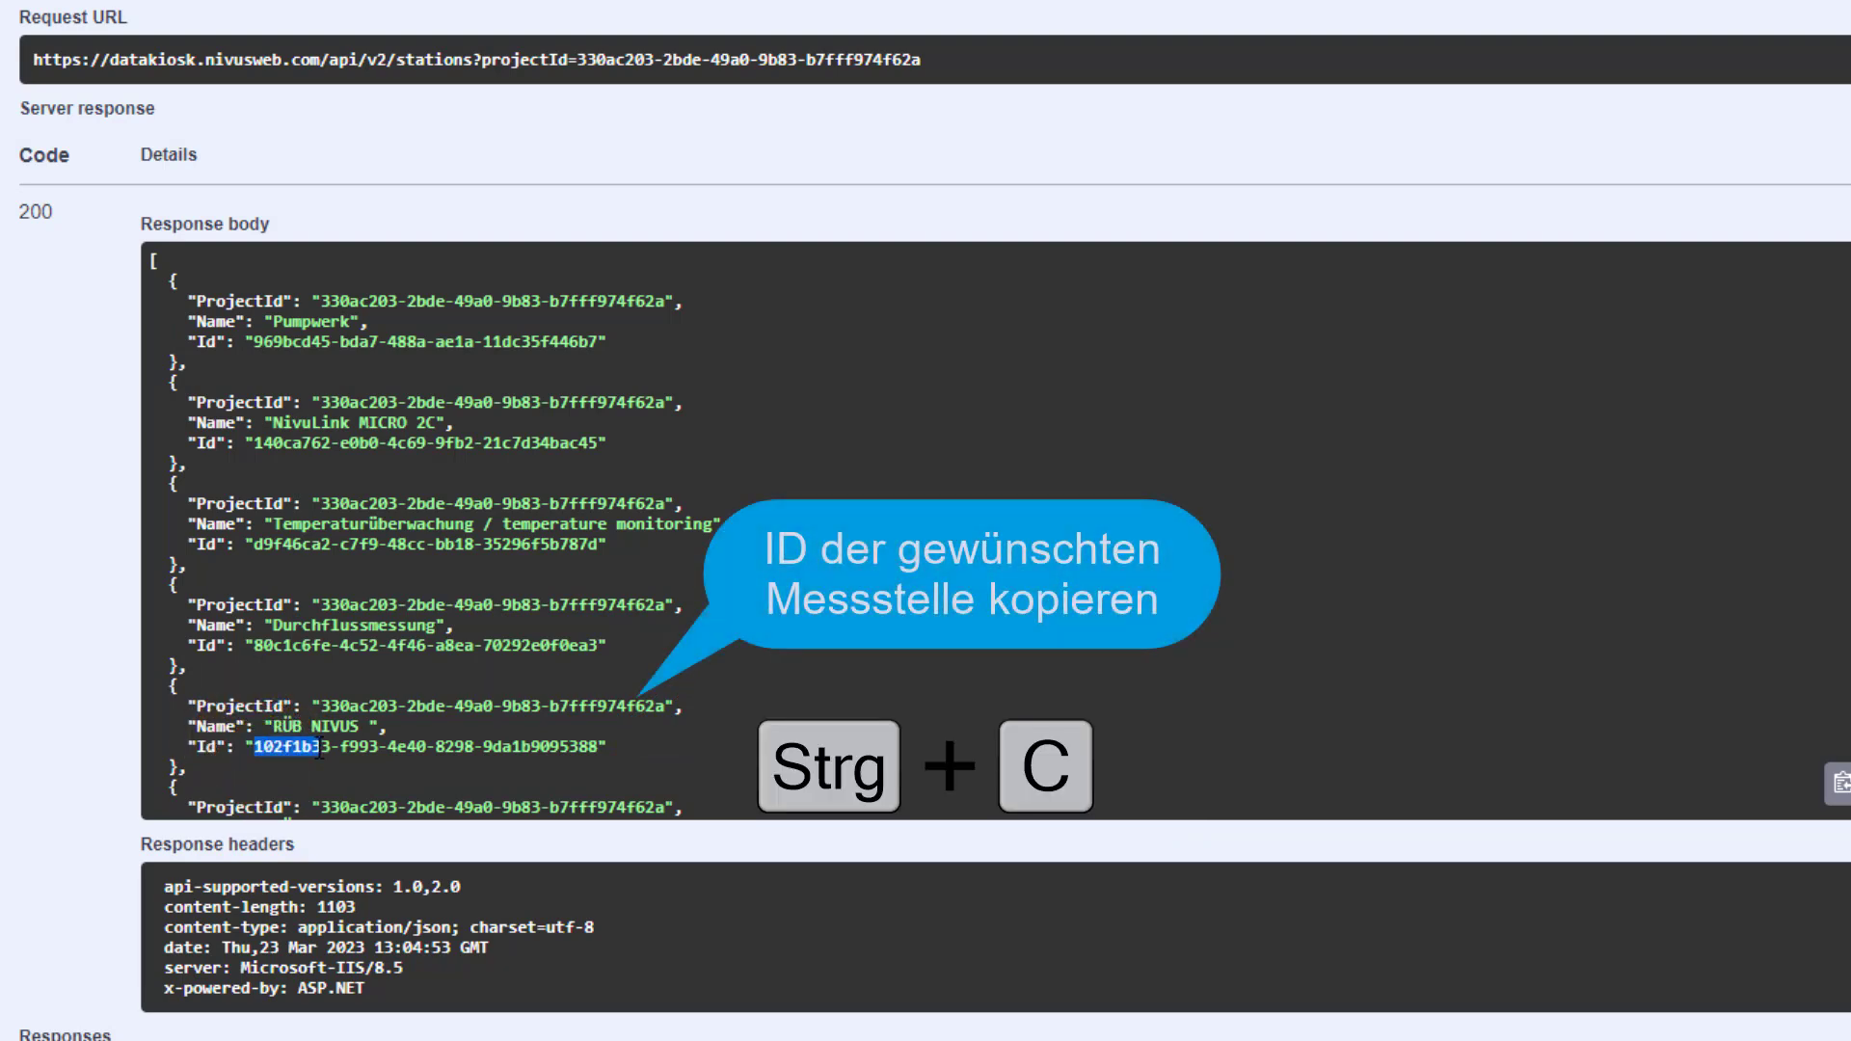
{"action": "left_click_drag", "start_coordinate": [443, 753], "coordinate": [595, 752]}
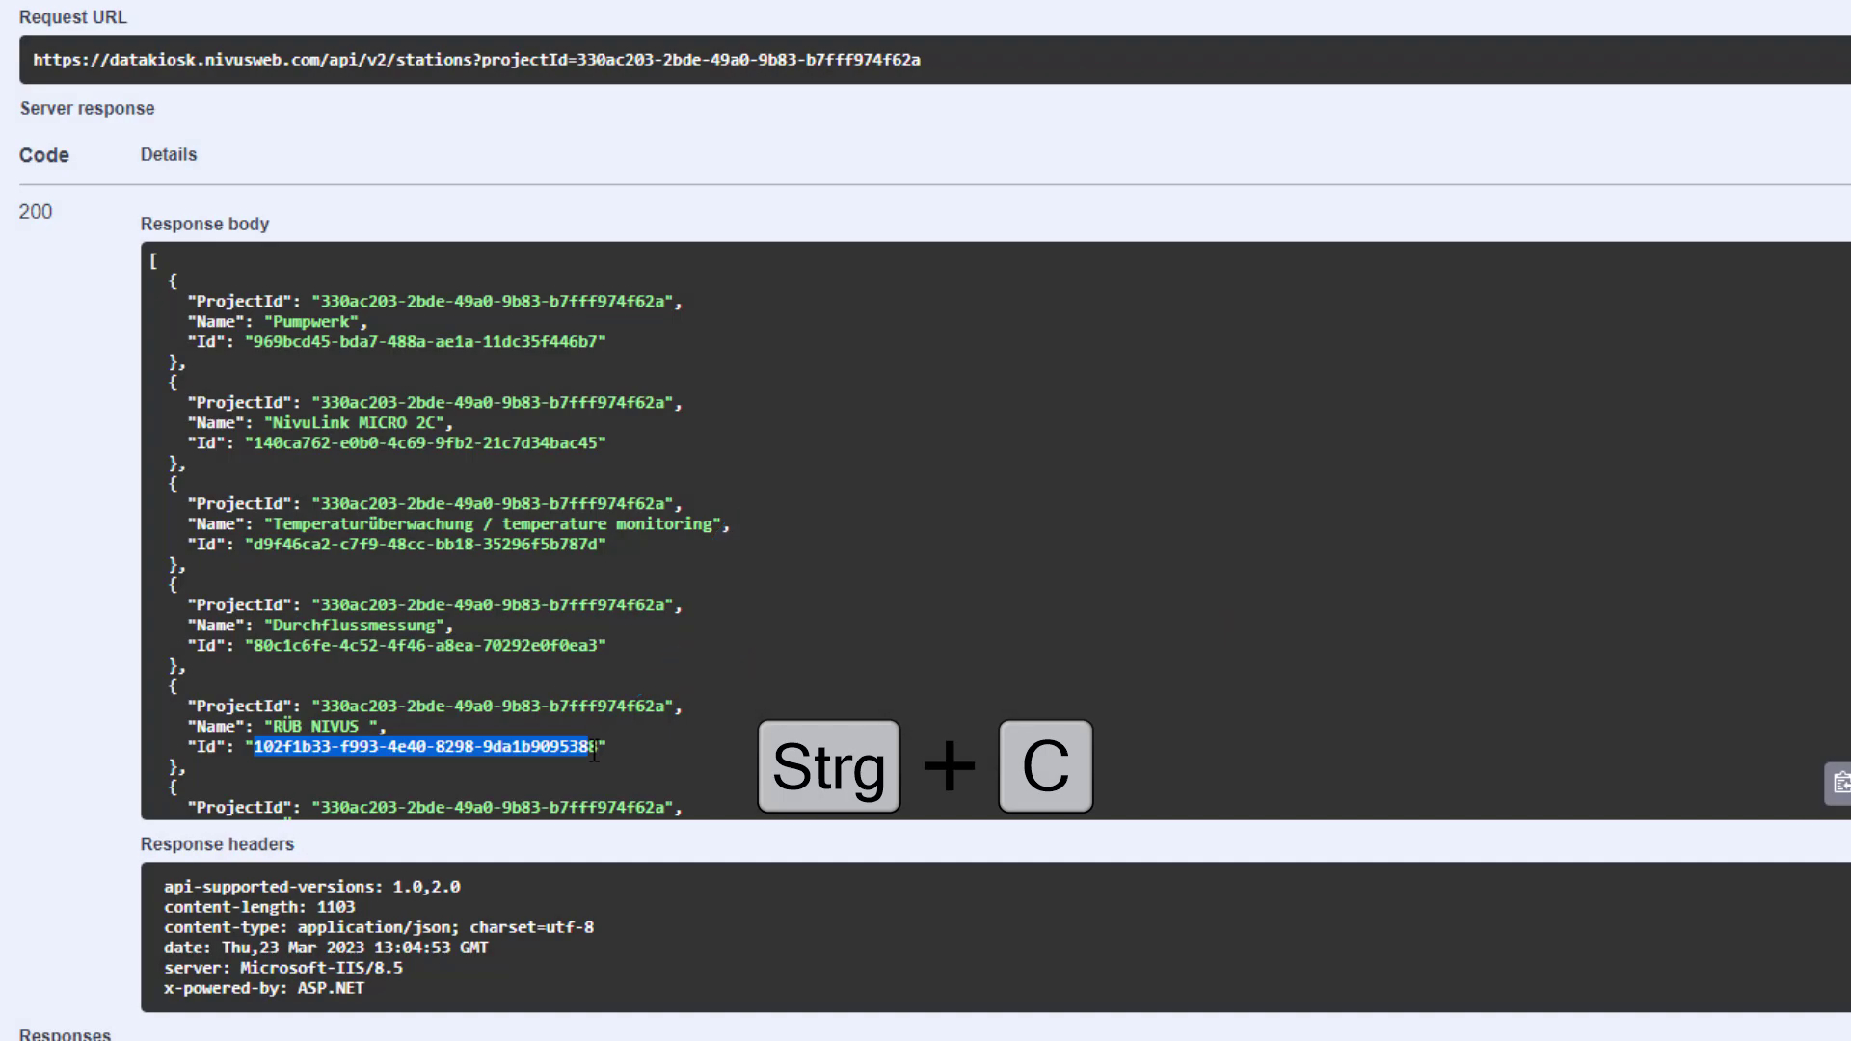
{"action": "key", "text": "ctrl+c"}
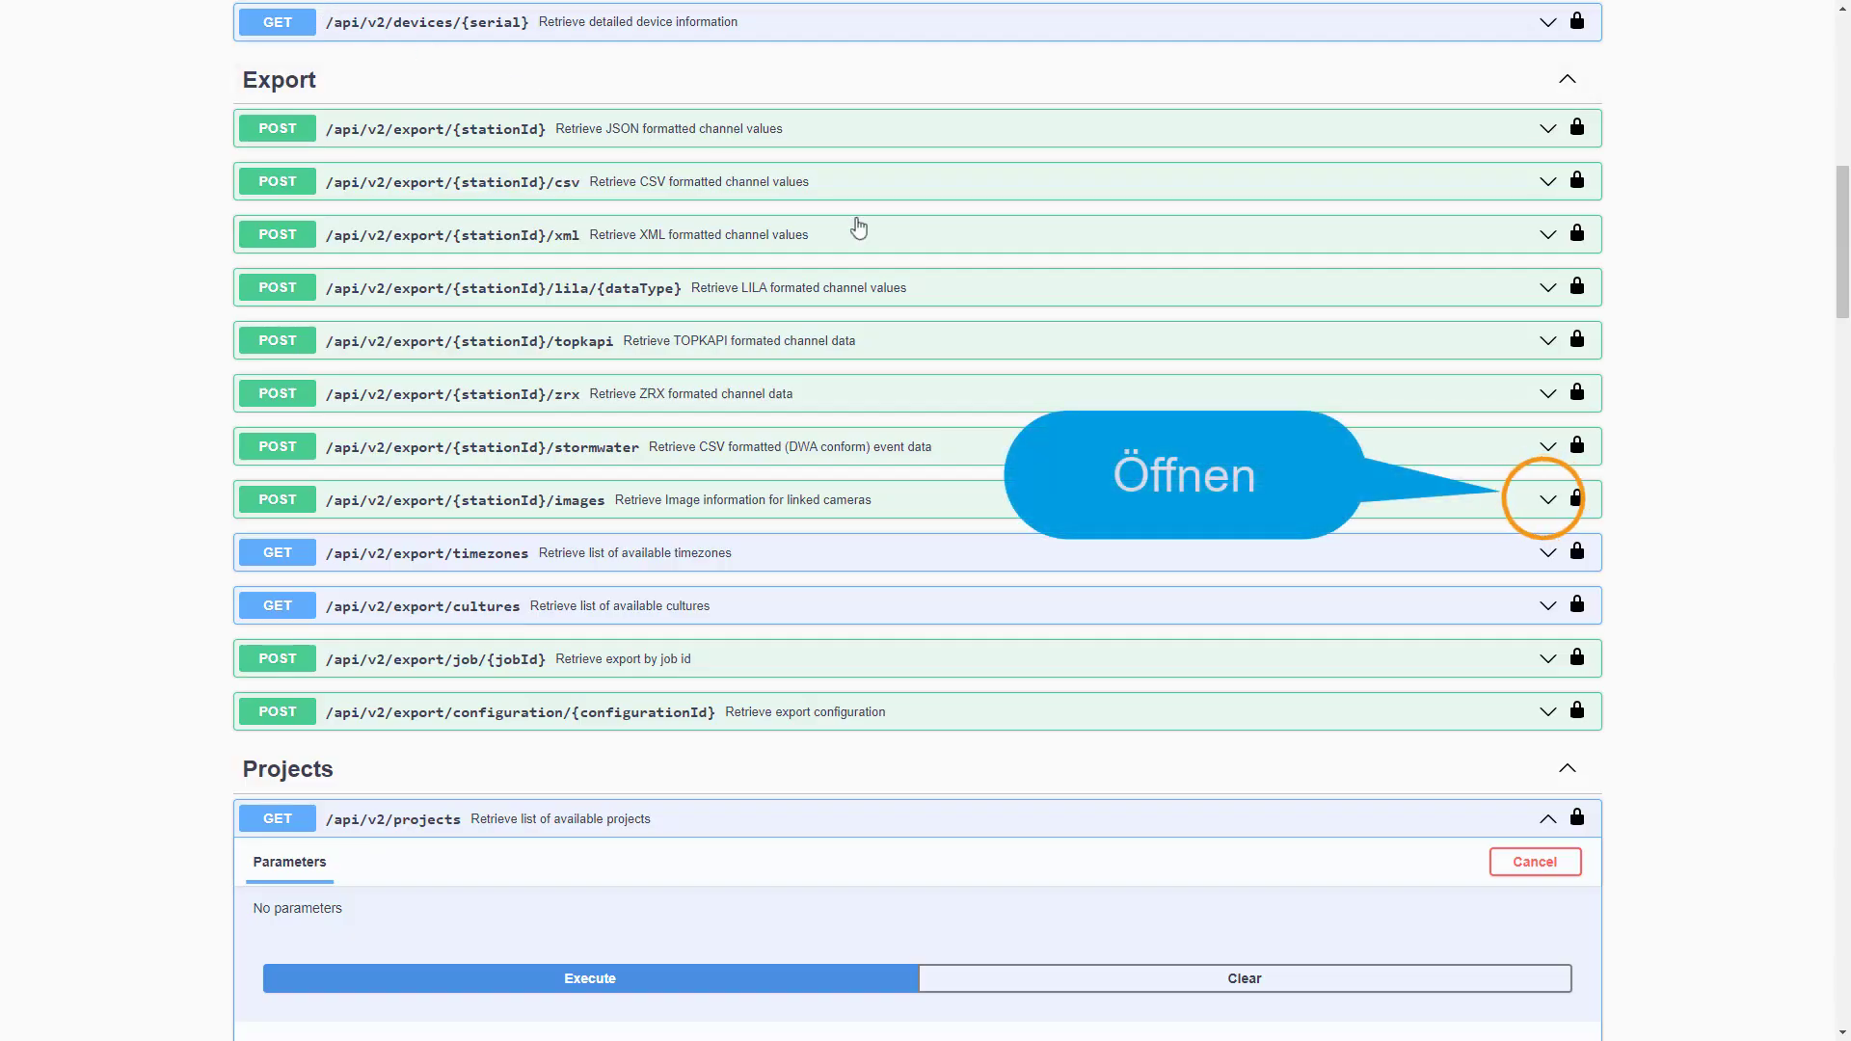
Enable POST /api/v2/export/{stationId}/images for trying out and paste the copied station ID 102f1b33-f993-4e40-8298-9da1b9095388 as stationId
{"action": "left_click", "coordinate": [1546, 501]}
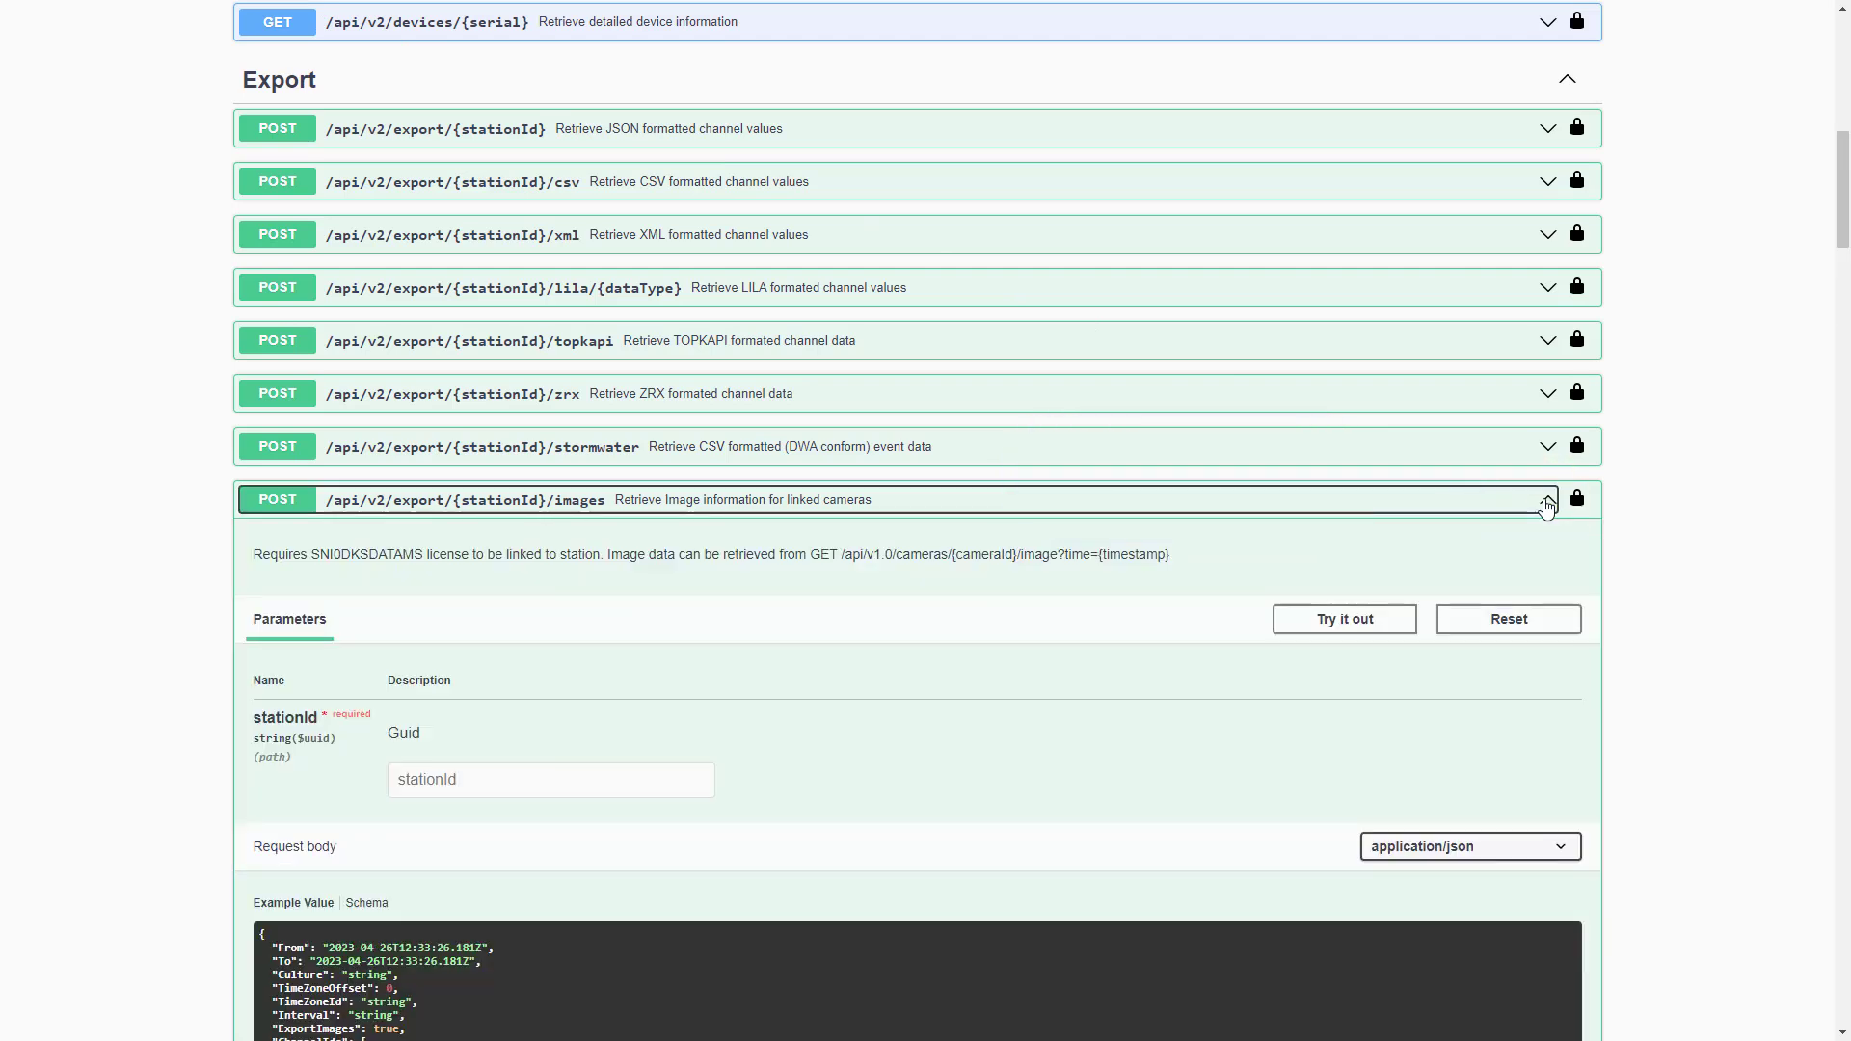
{"action": "left_click", "coordinate": [1347, 622]}
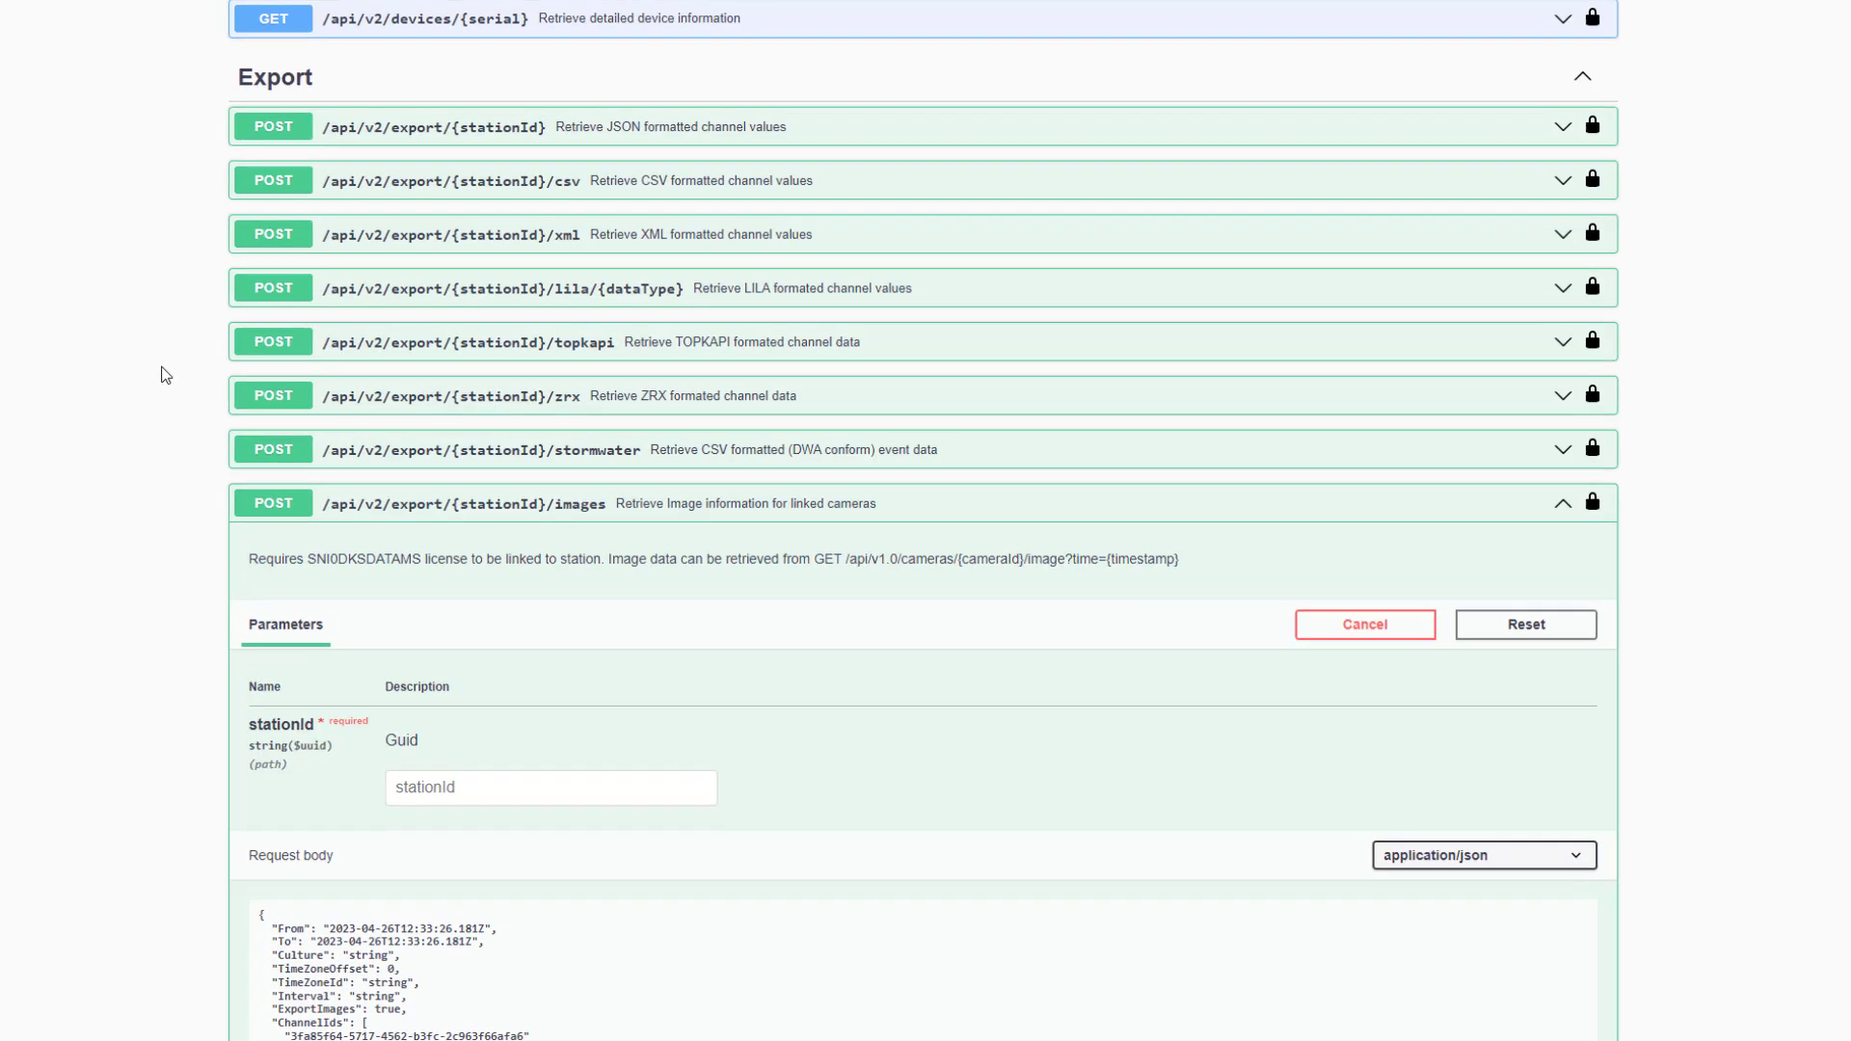
{"action": "scroll", "coordinate": [174, 377], "scroll_direction": "down", "scroll_amount": 5}
{"action": "left_click", "coordinate": [457, 299]}
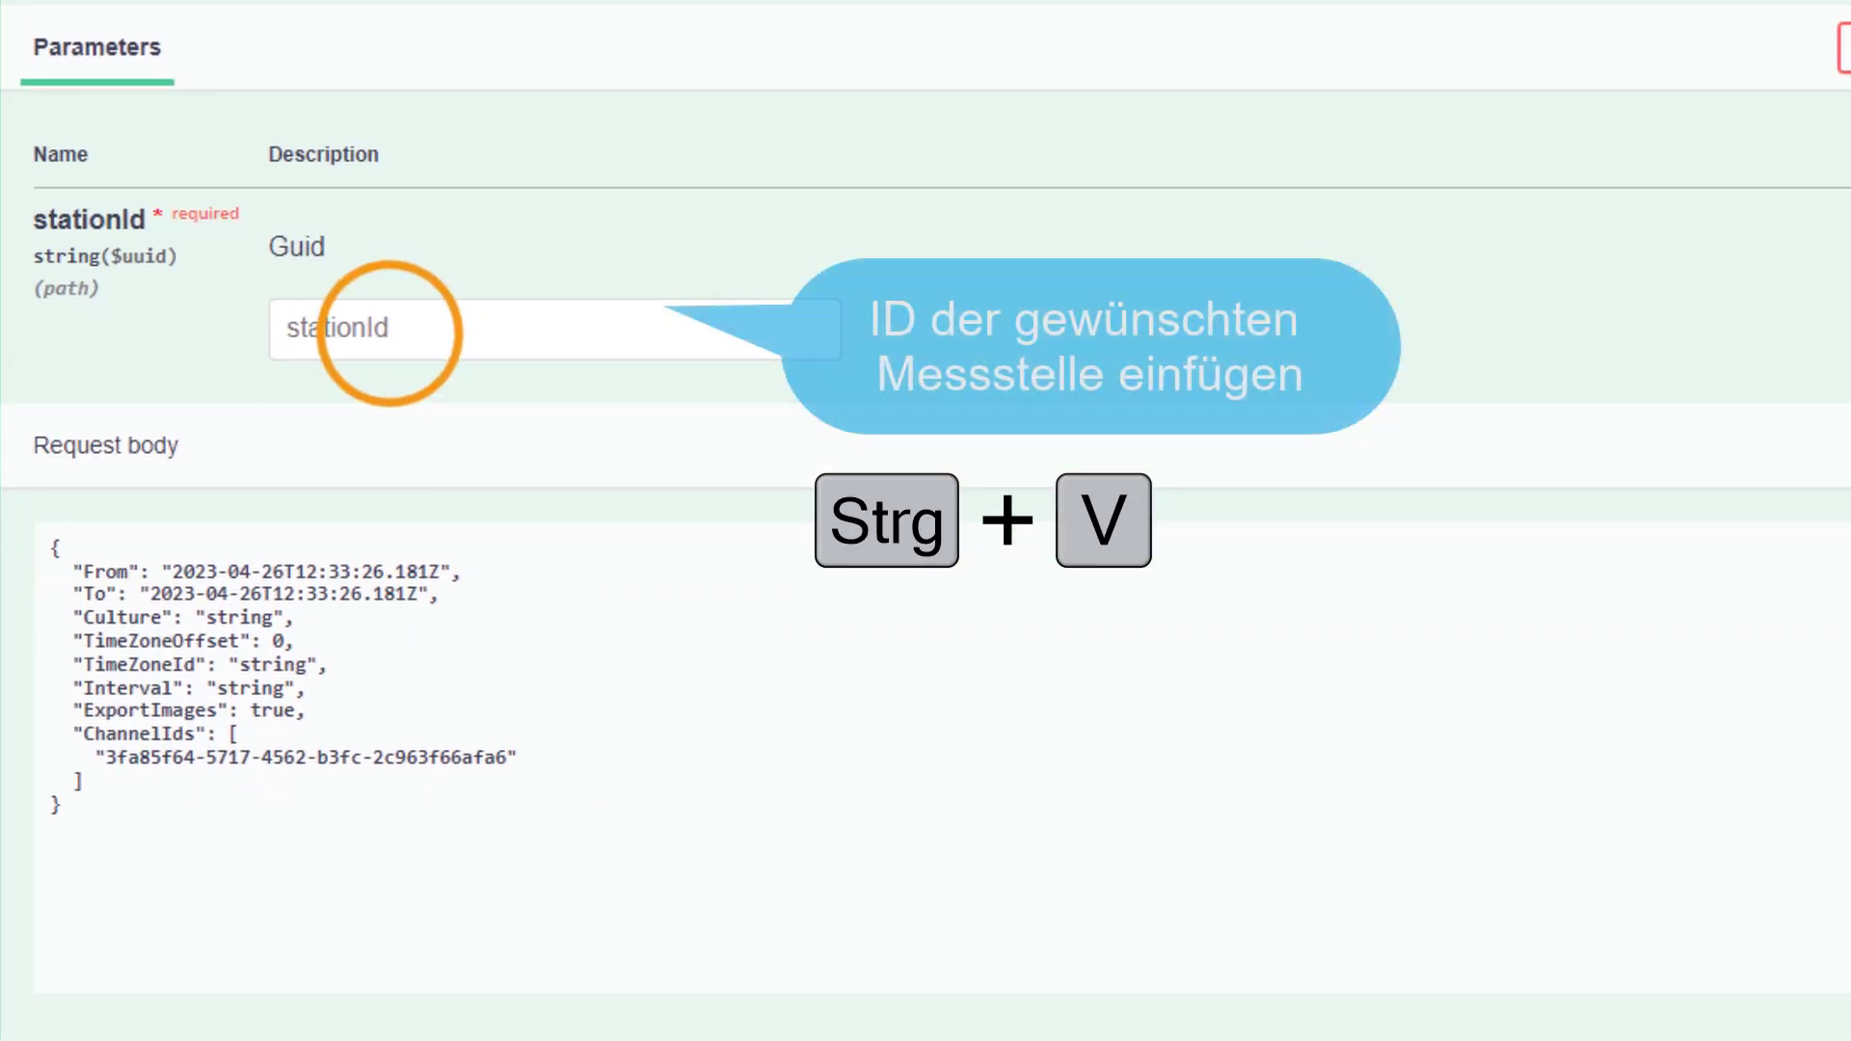
{"action": "left_click", "coordinate": [393, 335]}
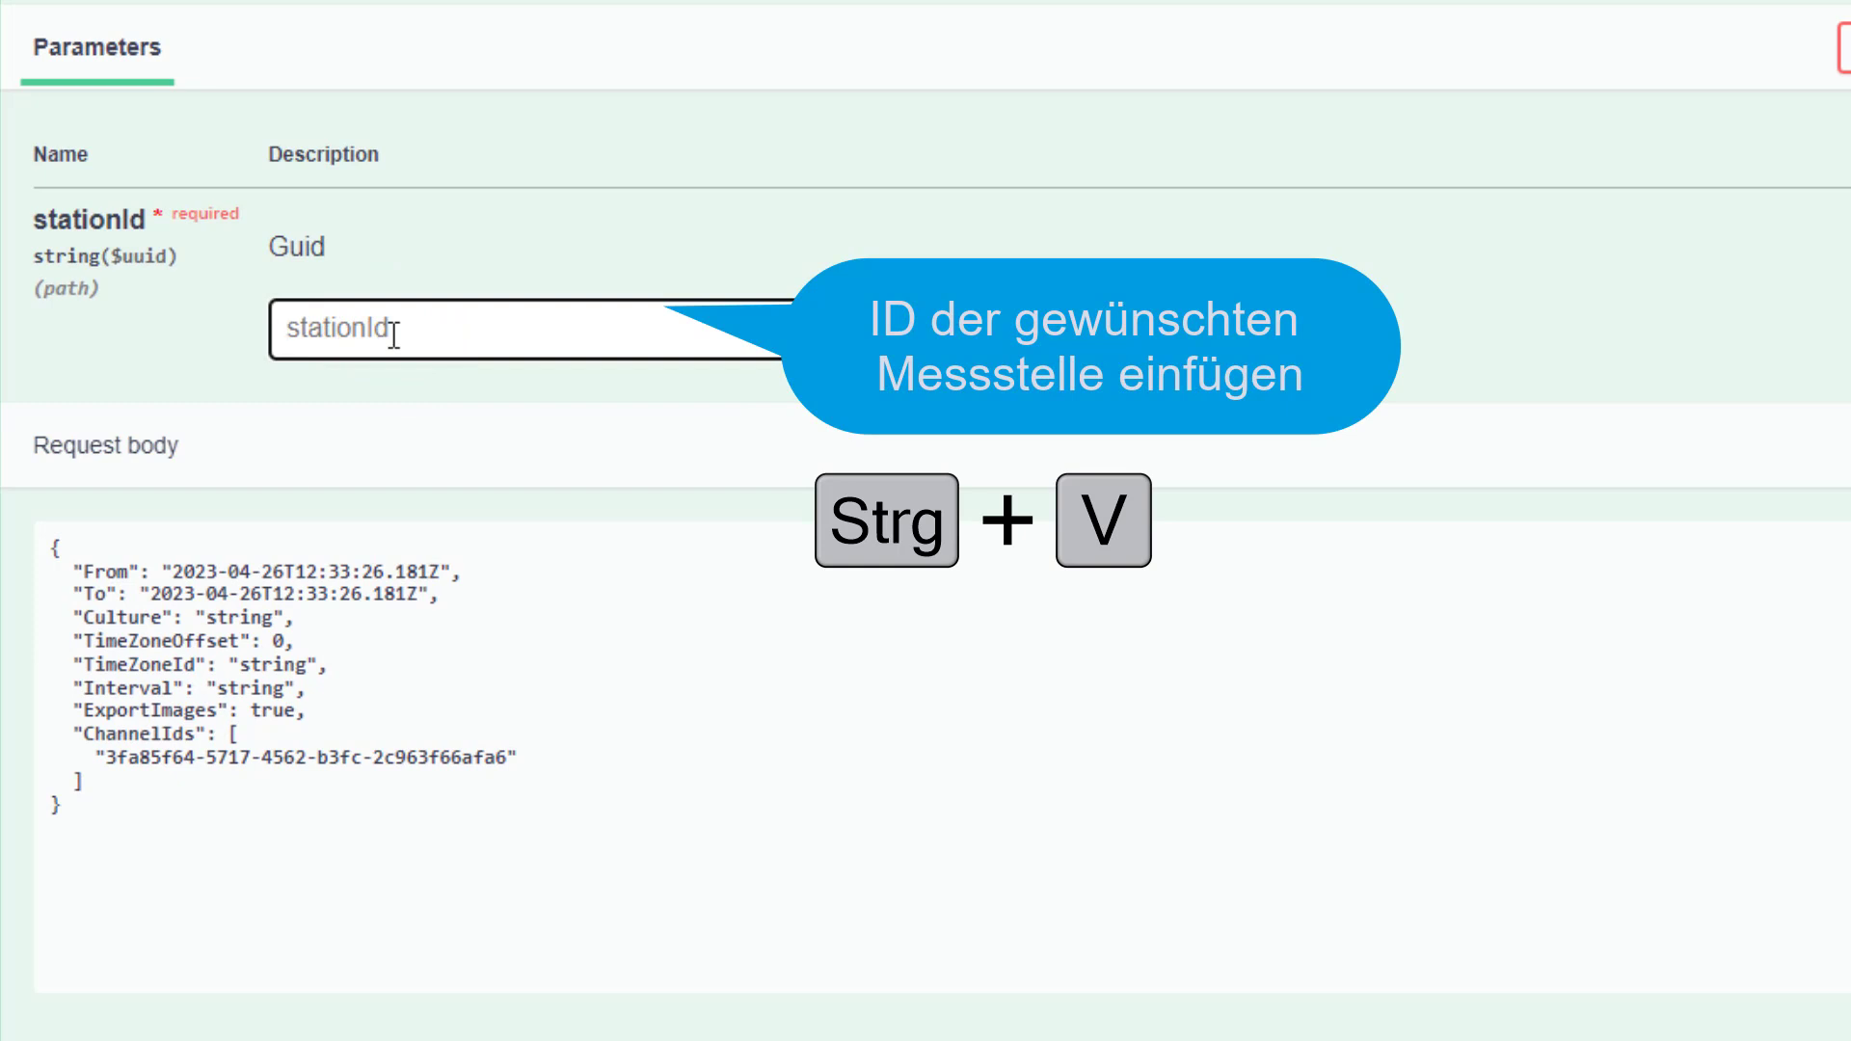
{"action": "key", "text": "ctrl+v"}
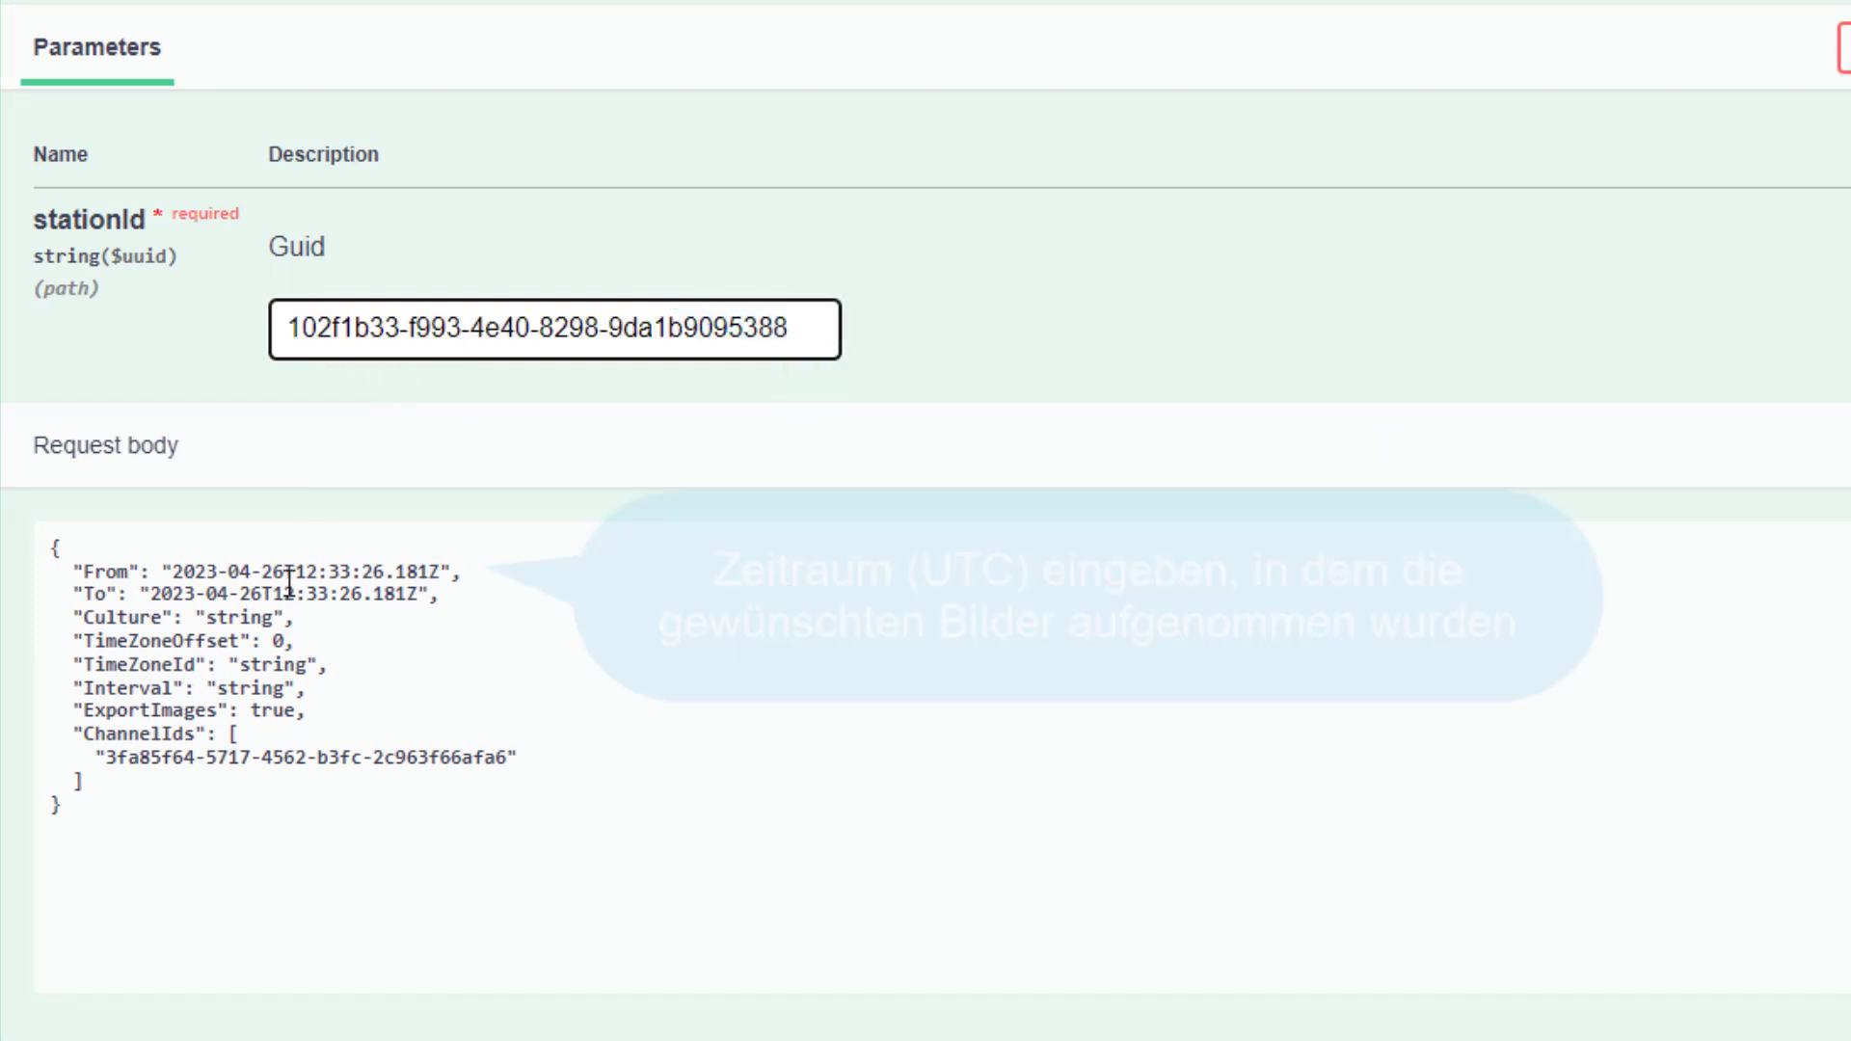
In the request body, set From to 2023-04-26T00:33:26.181Z and empty the Culture, TimeZoneId and Interval values
{"action": "left_click_drag", "start_coordinate": [296, 579], "coordinate": [314, 579]}
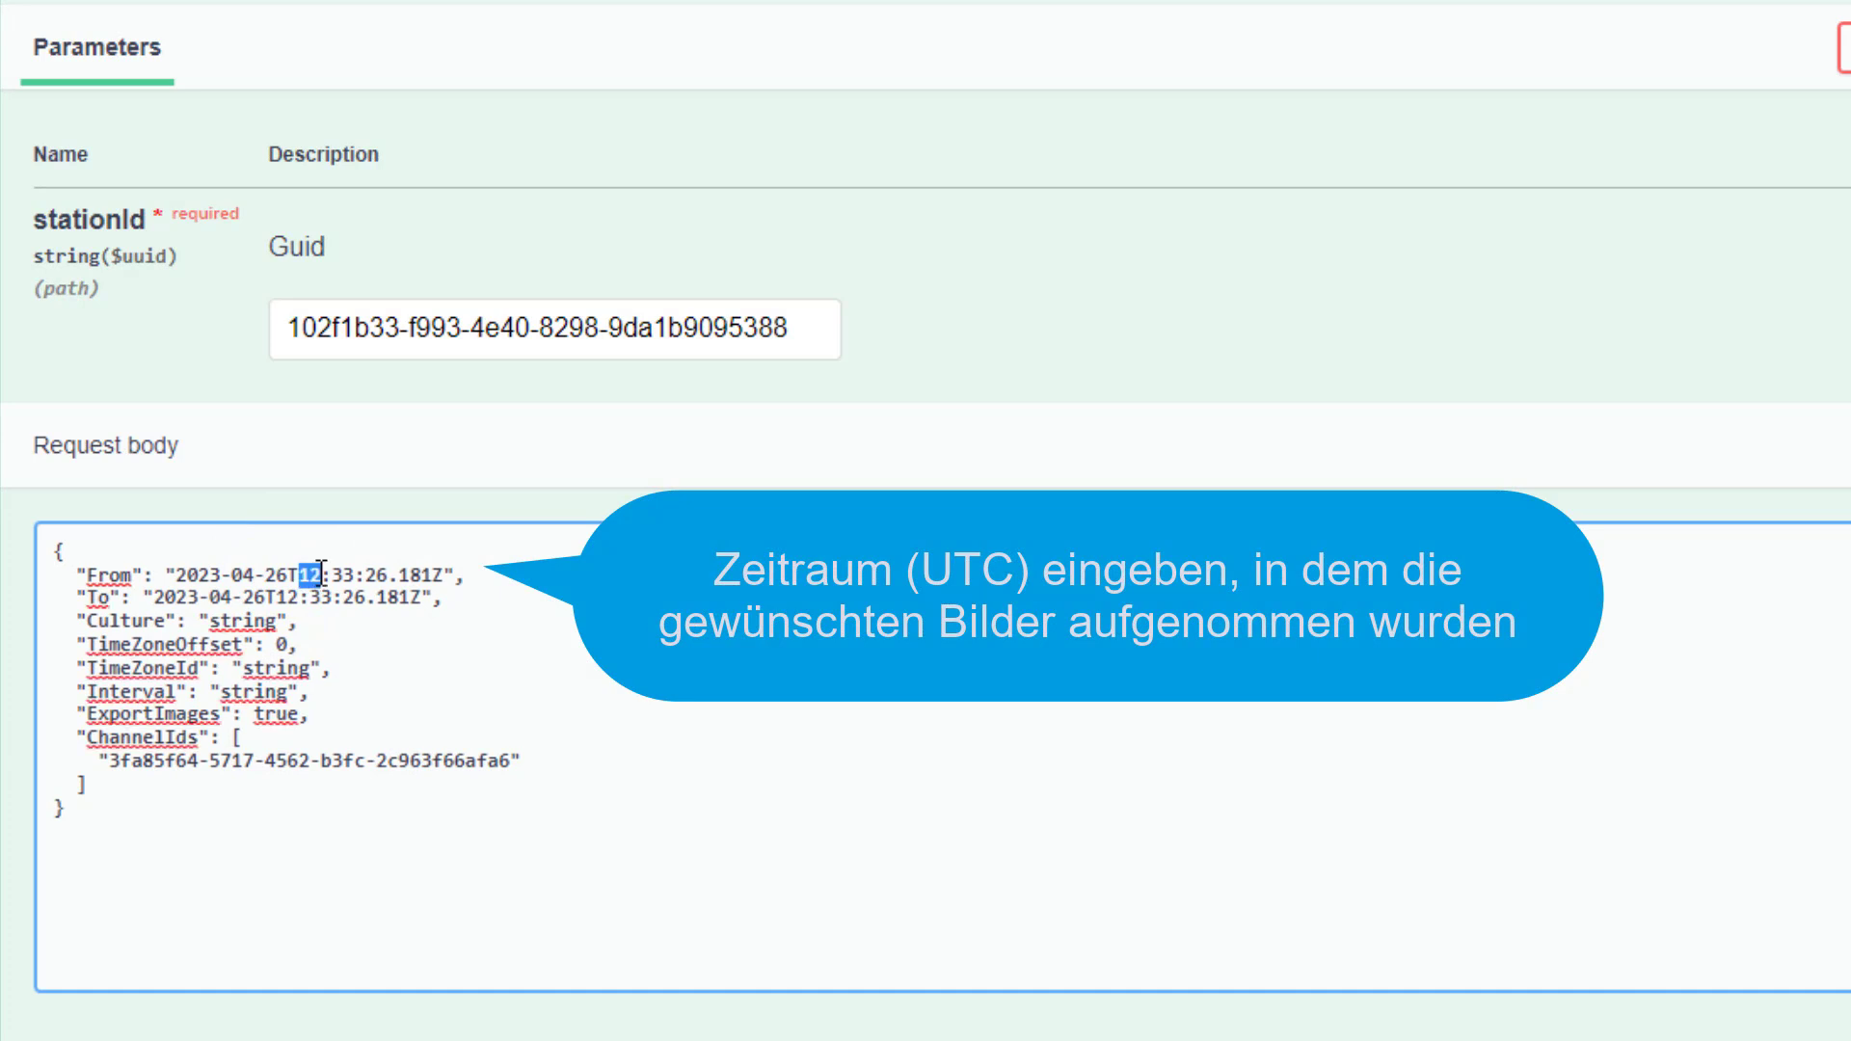
{"action": "type", "text": "00"}
{"action": "left_click_drag", "start_coordinate": [210, 621], "coordinate": [280, 621]}
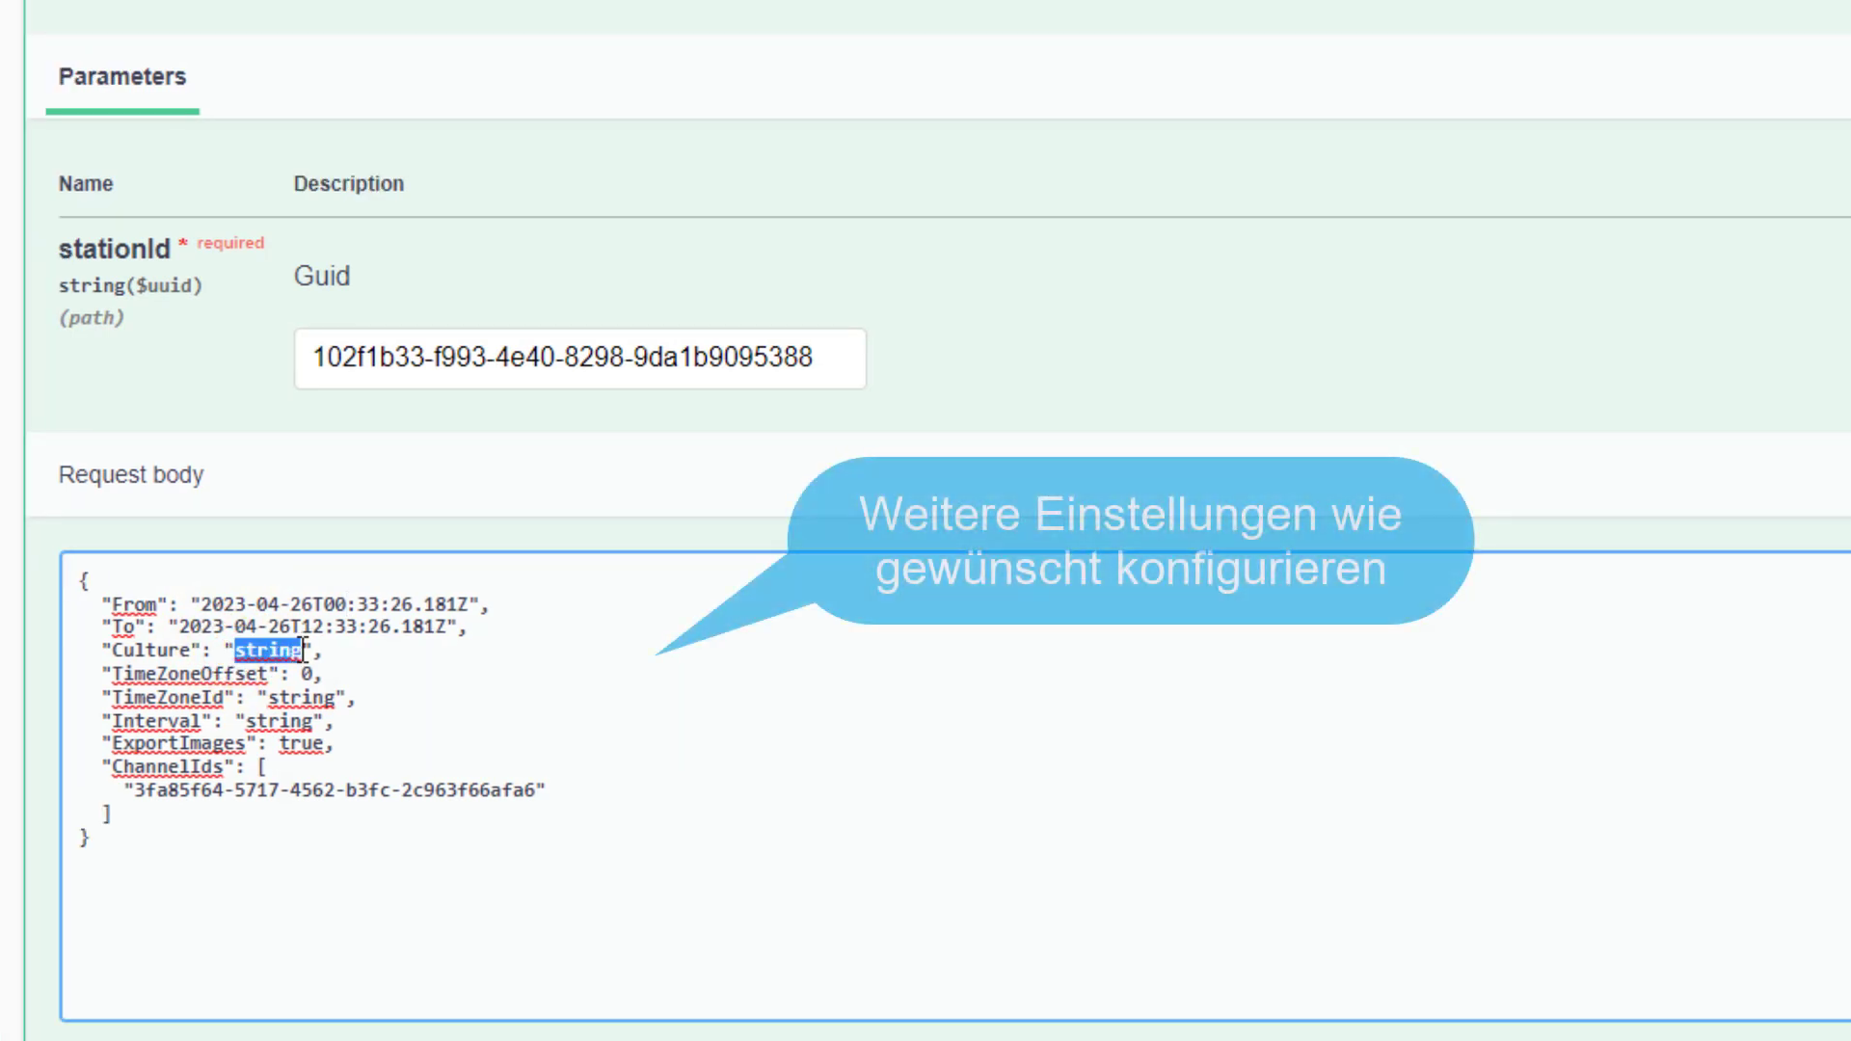
{"action": "key", "text": "BackSpace"}
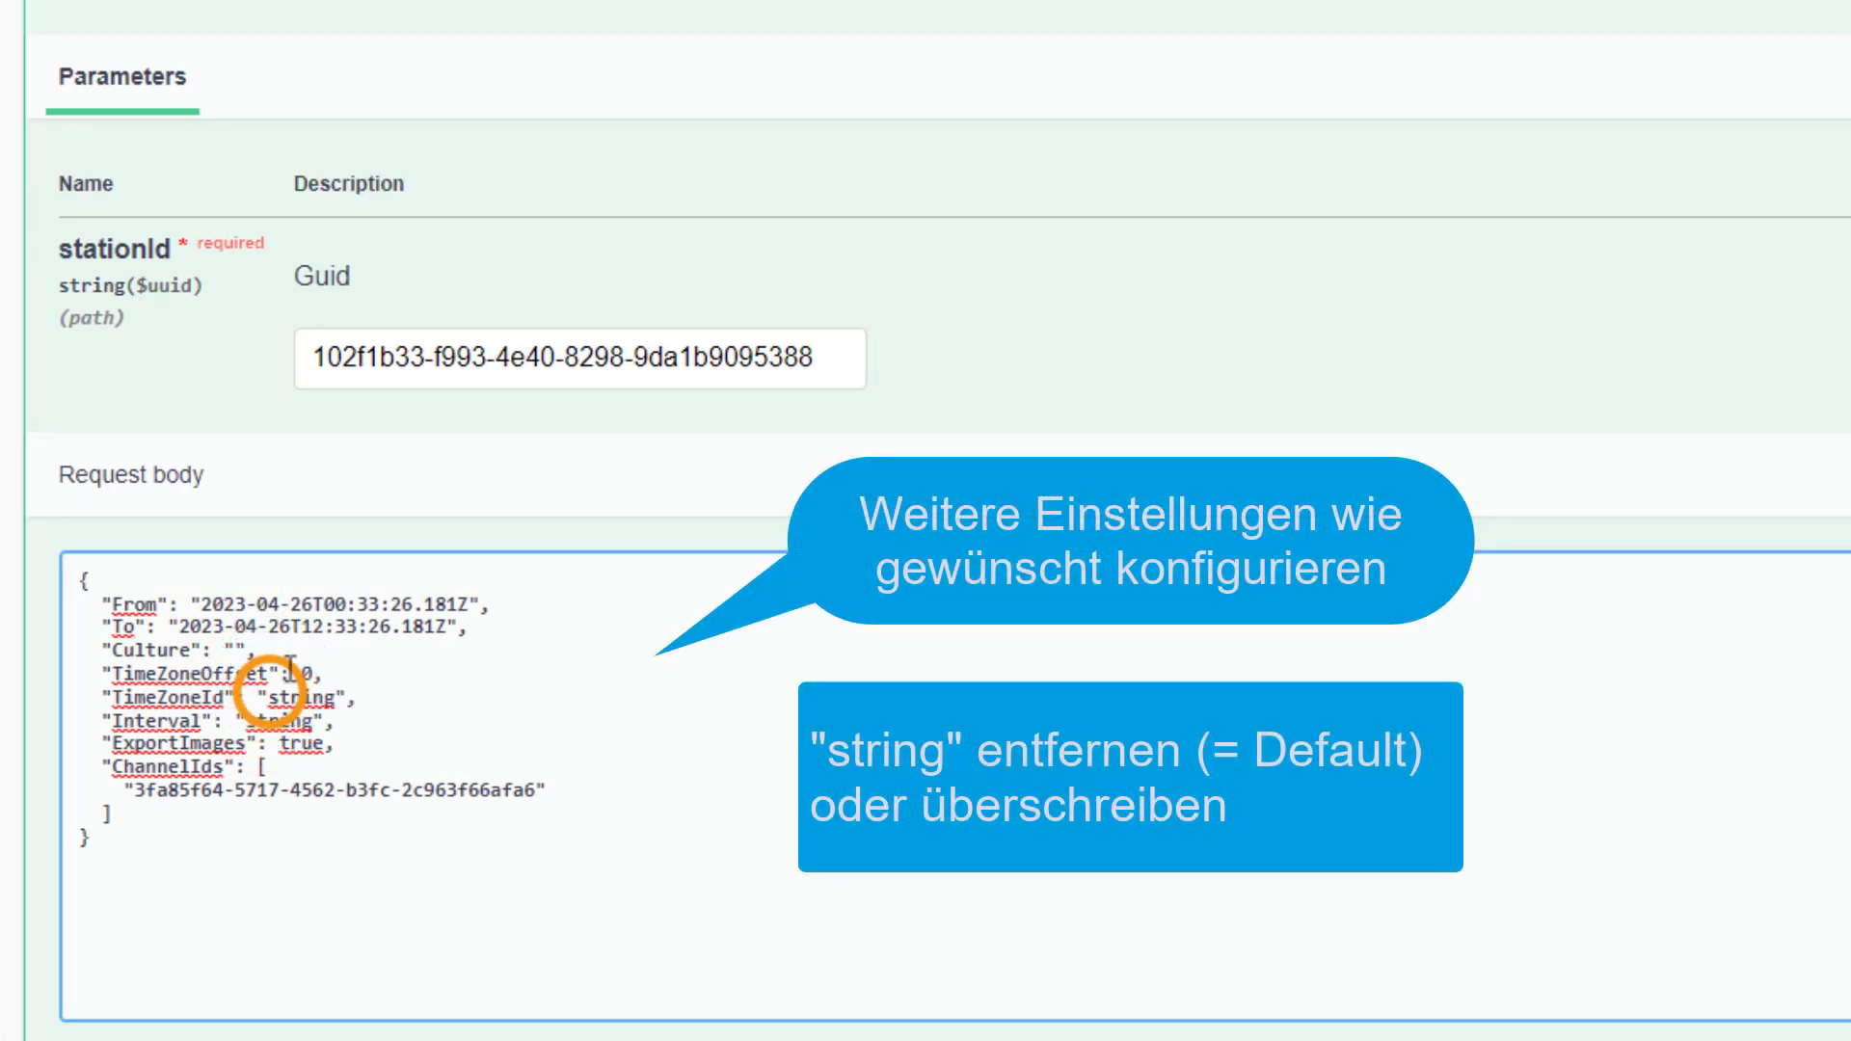
{"action": "left_click_drag", "start_coordinate": [264, 697], "coordinate": [315, 722]}
{"action": "key", "text": "BackSpace"}
{"action": "key", "text": "BackSpace"}
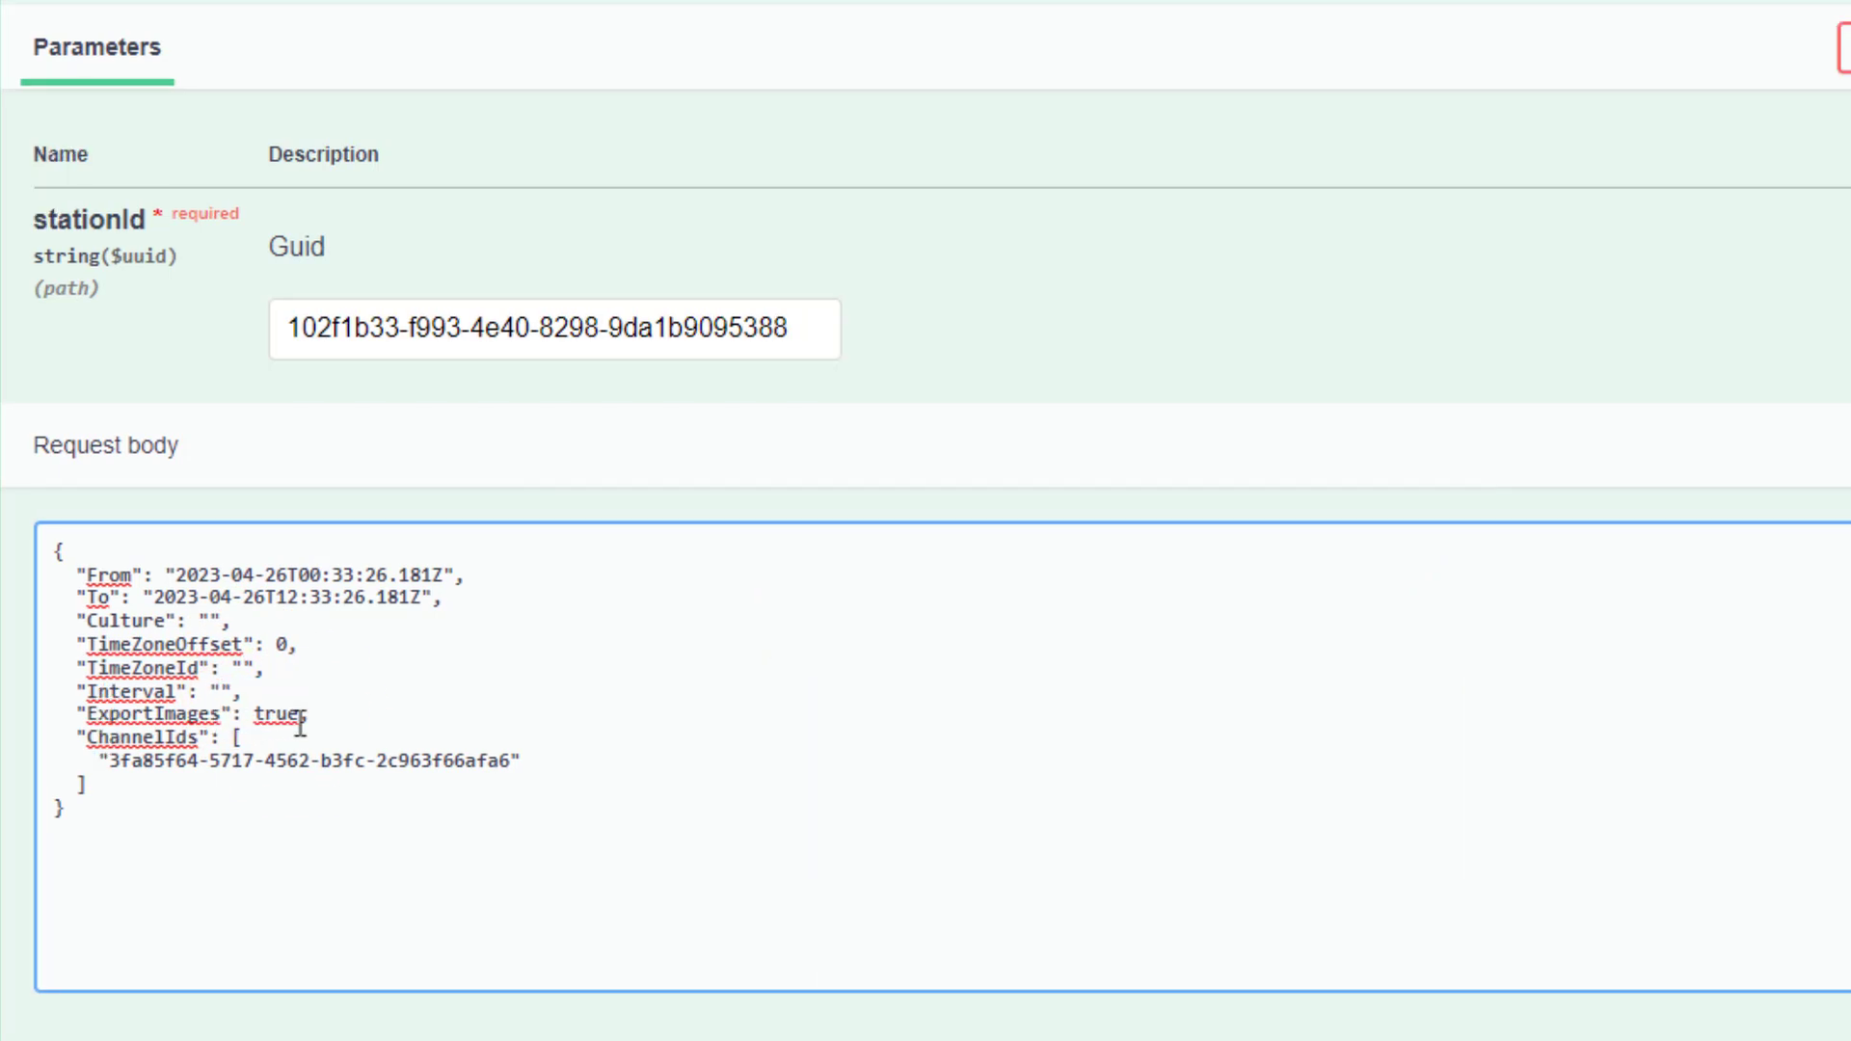
Delete the ChannelIds block and the comma before it from the request body, and execute the images request
{"action": "left_click_drag", "start_coordinate": [300, 718], "coordinate": [338, 778]}
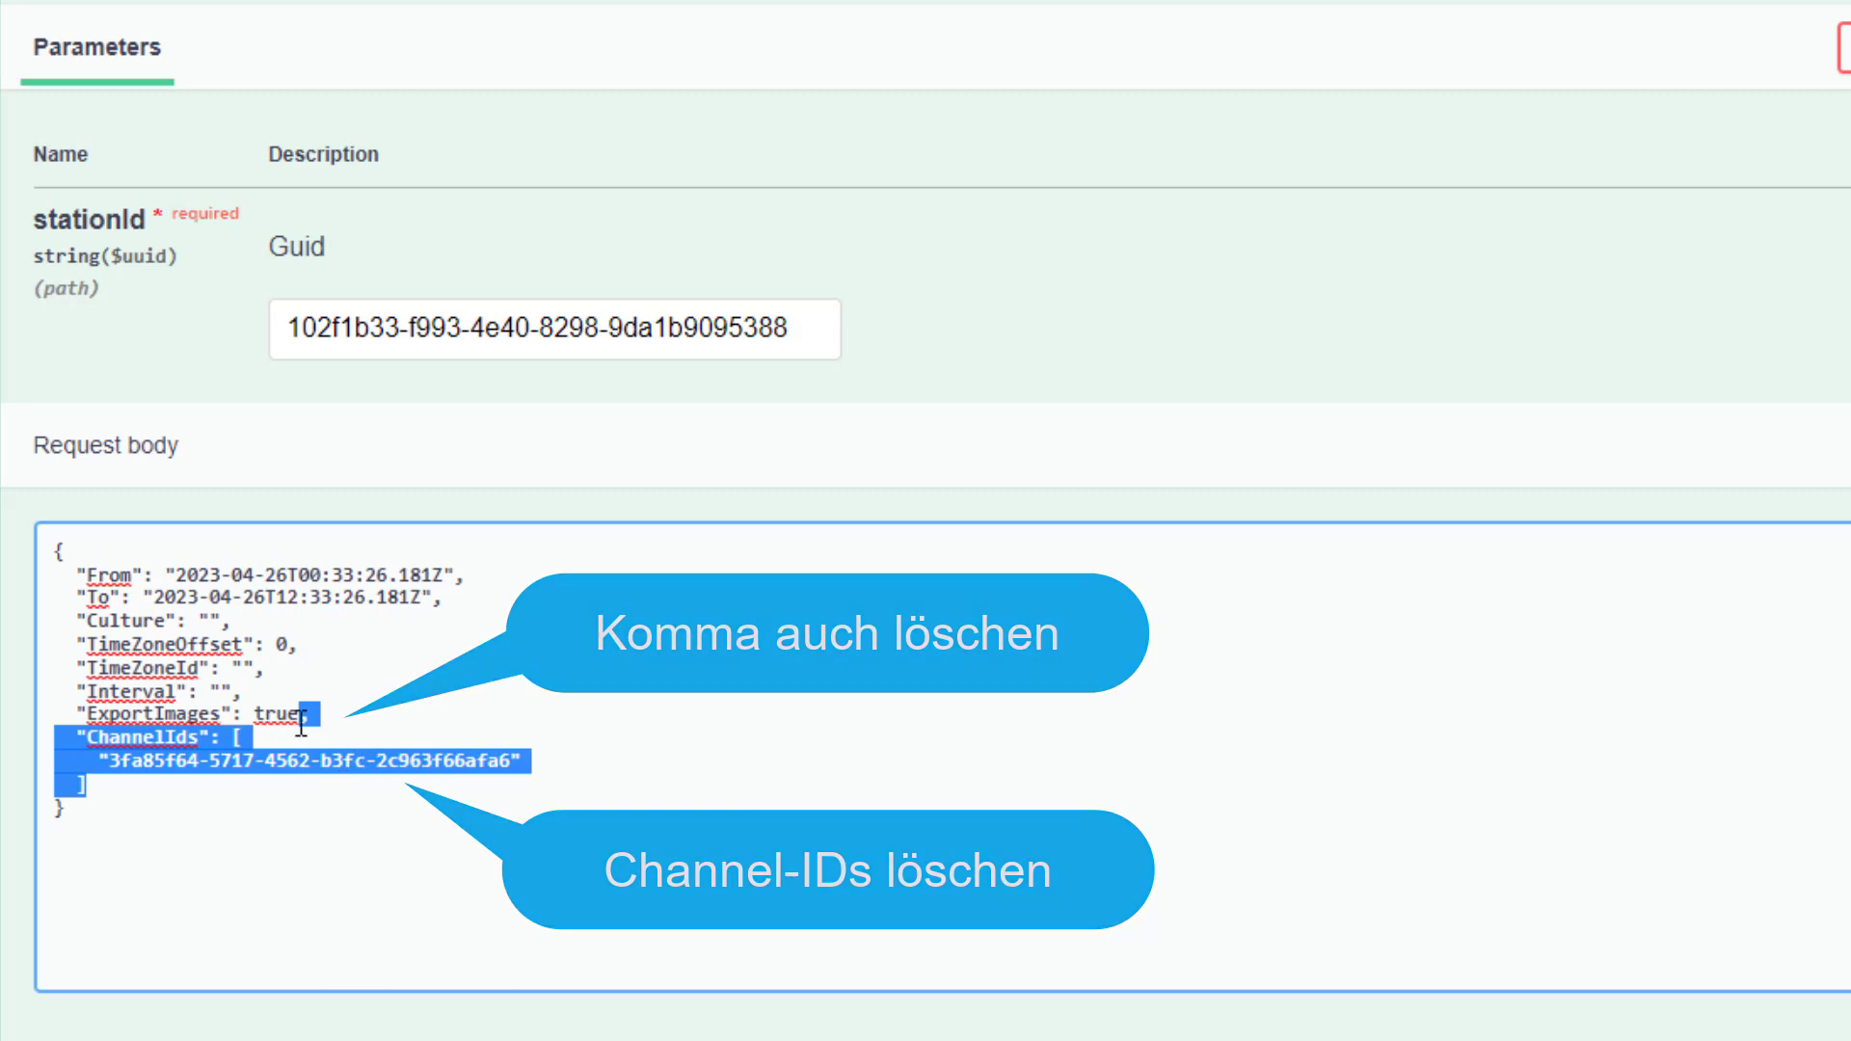
{"action": "key", "text": "BackSpace"}
{"action": "left_click", "coordinate": [607, 930]}
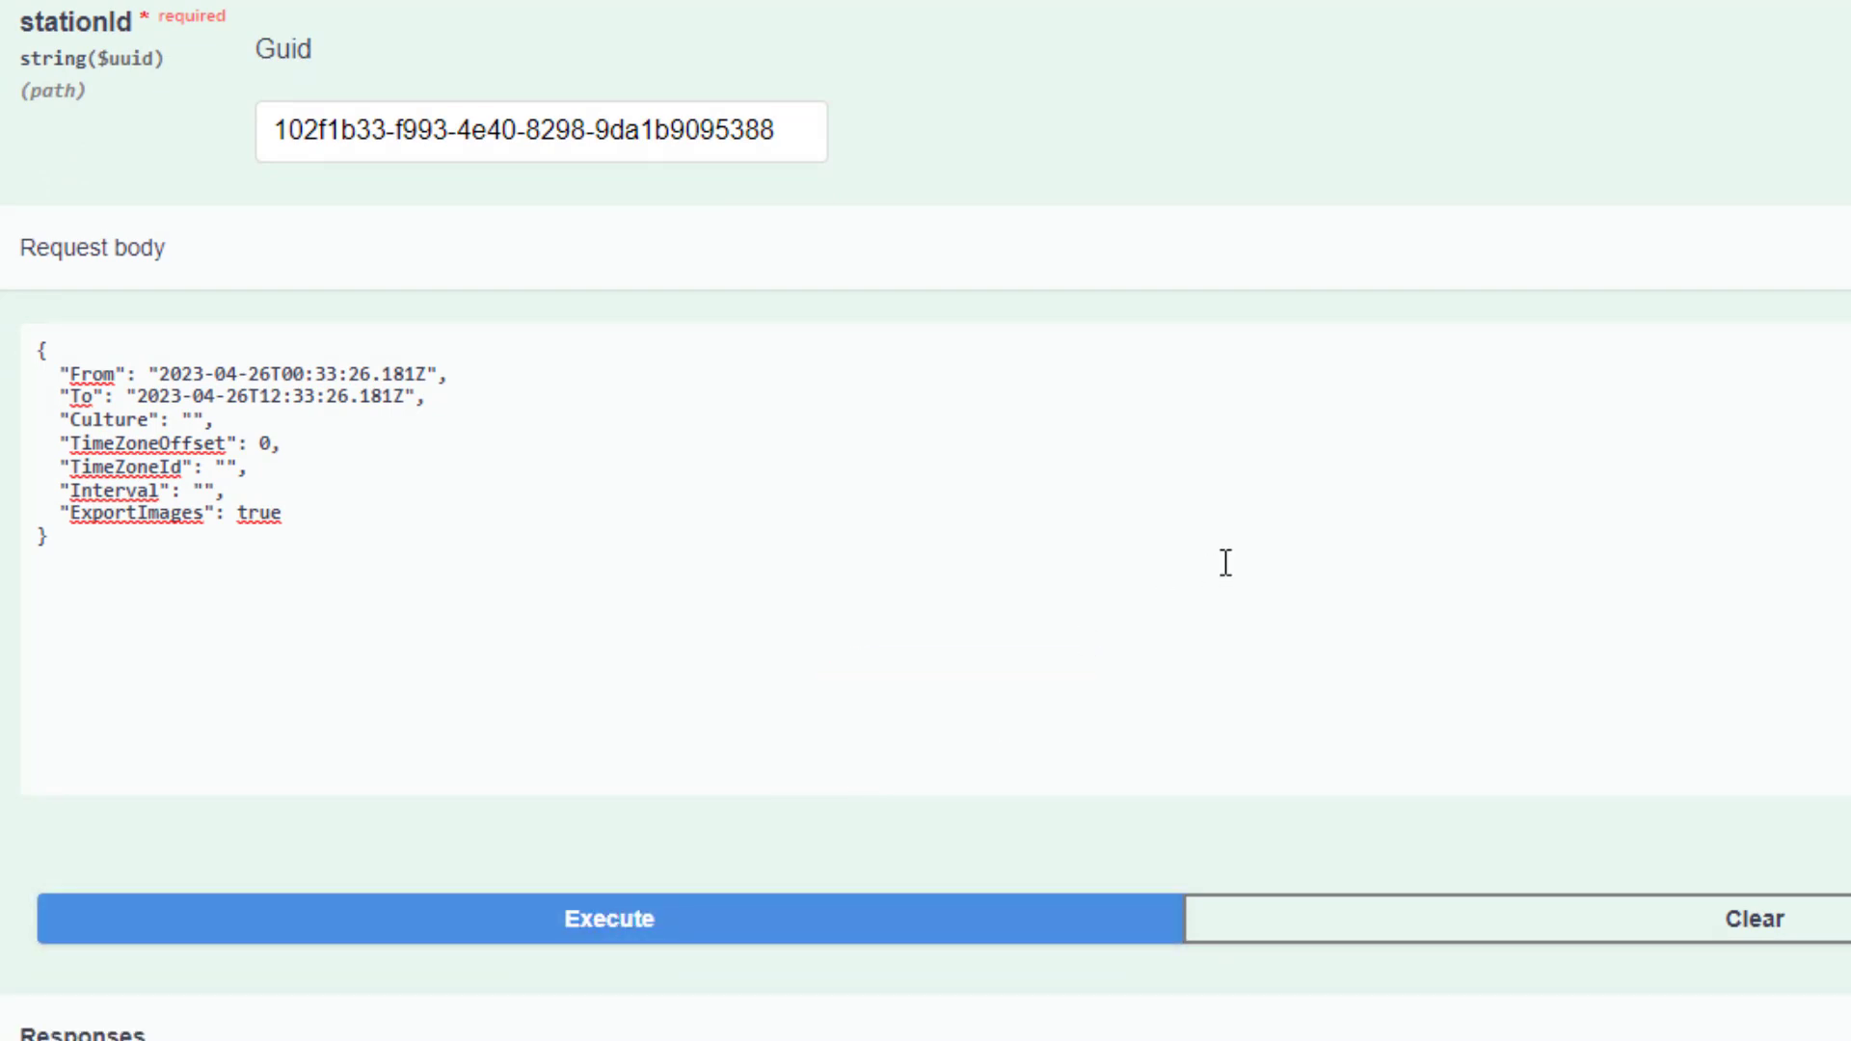
Copy the NivuCam camera's ID from the response into the cameraId parameter of GET /api/v2/cameras/{cameraId}/image, enabled for trying out
{"action": "scroll", "coordinate": [1226, 563], "scroll_direction": "down", "scroll_amount": 10}
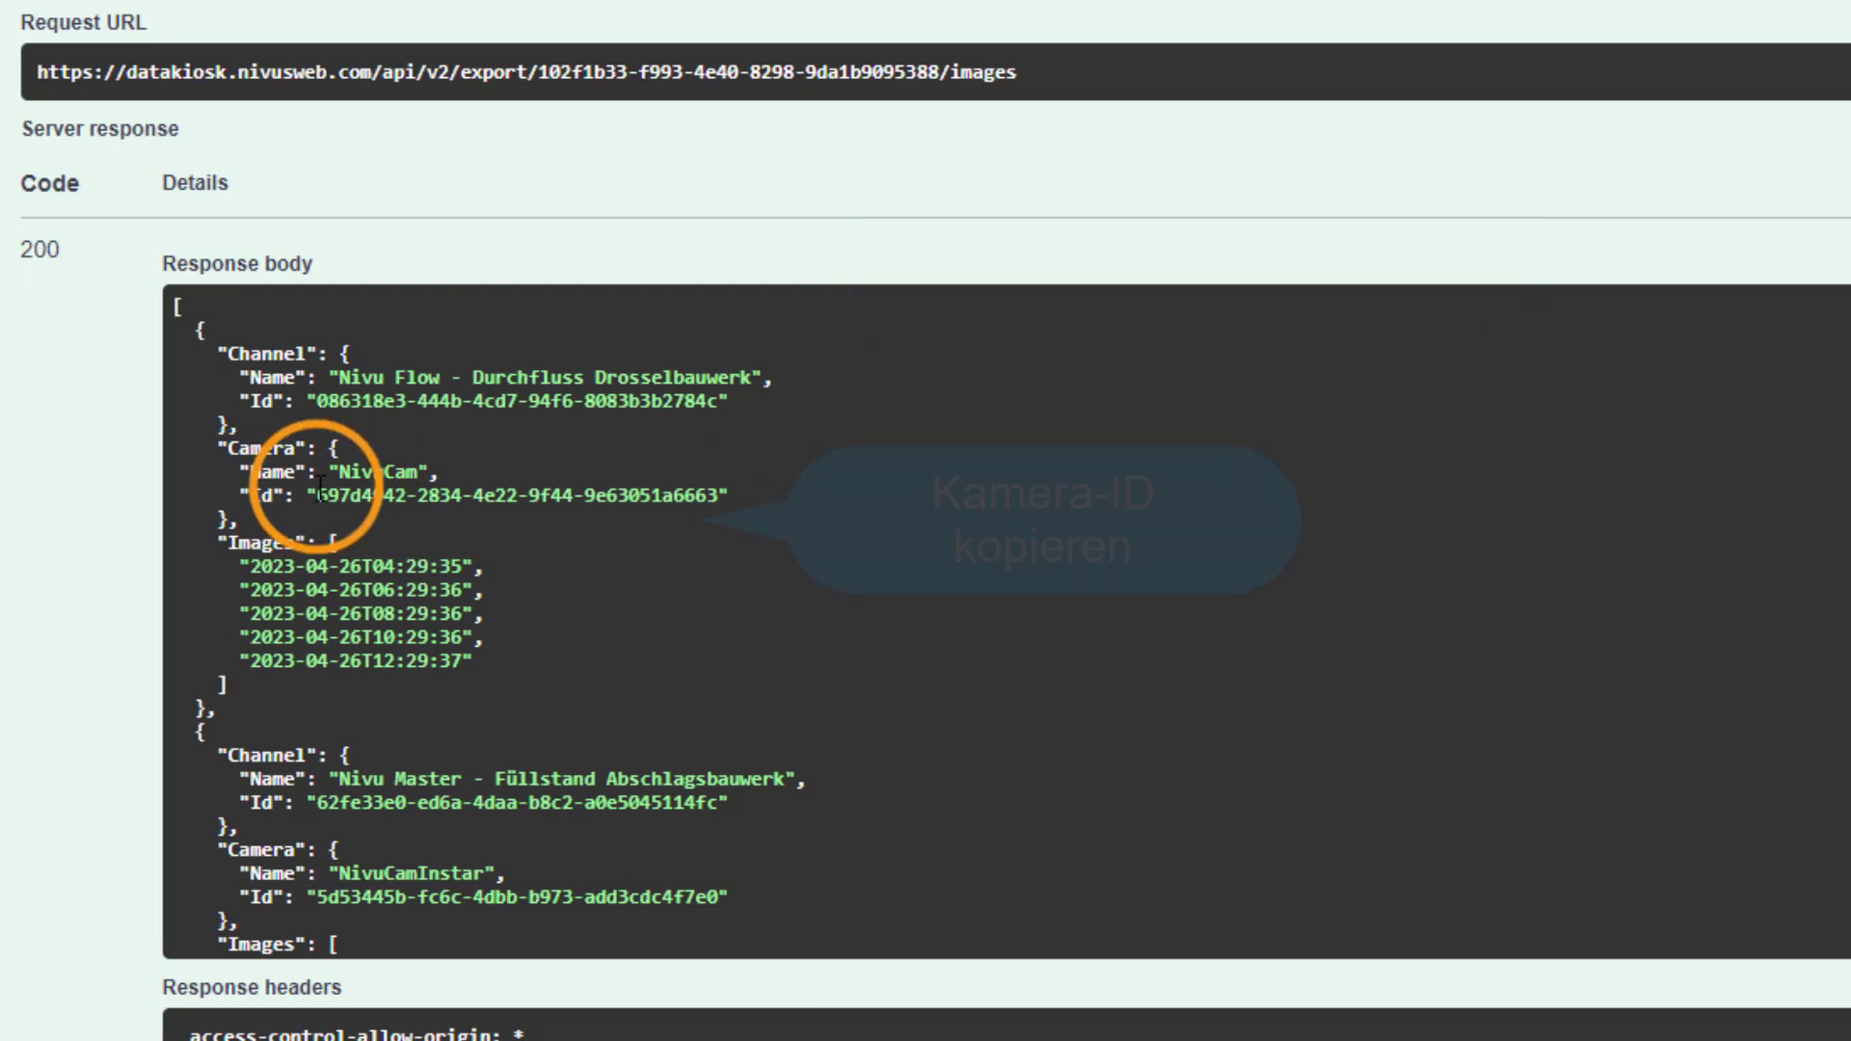
{"action": "left_click_drag", "start_coordinate": [319, 492], "coordinate": [727, 491]}
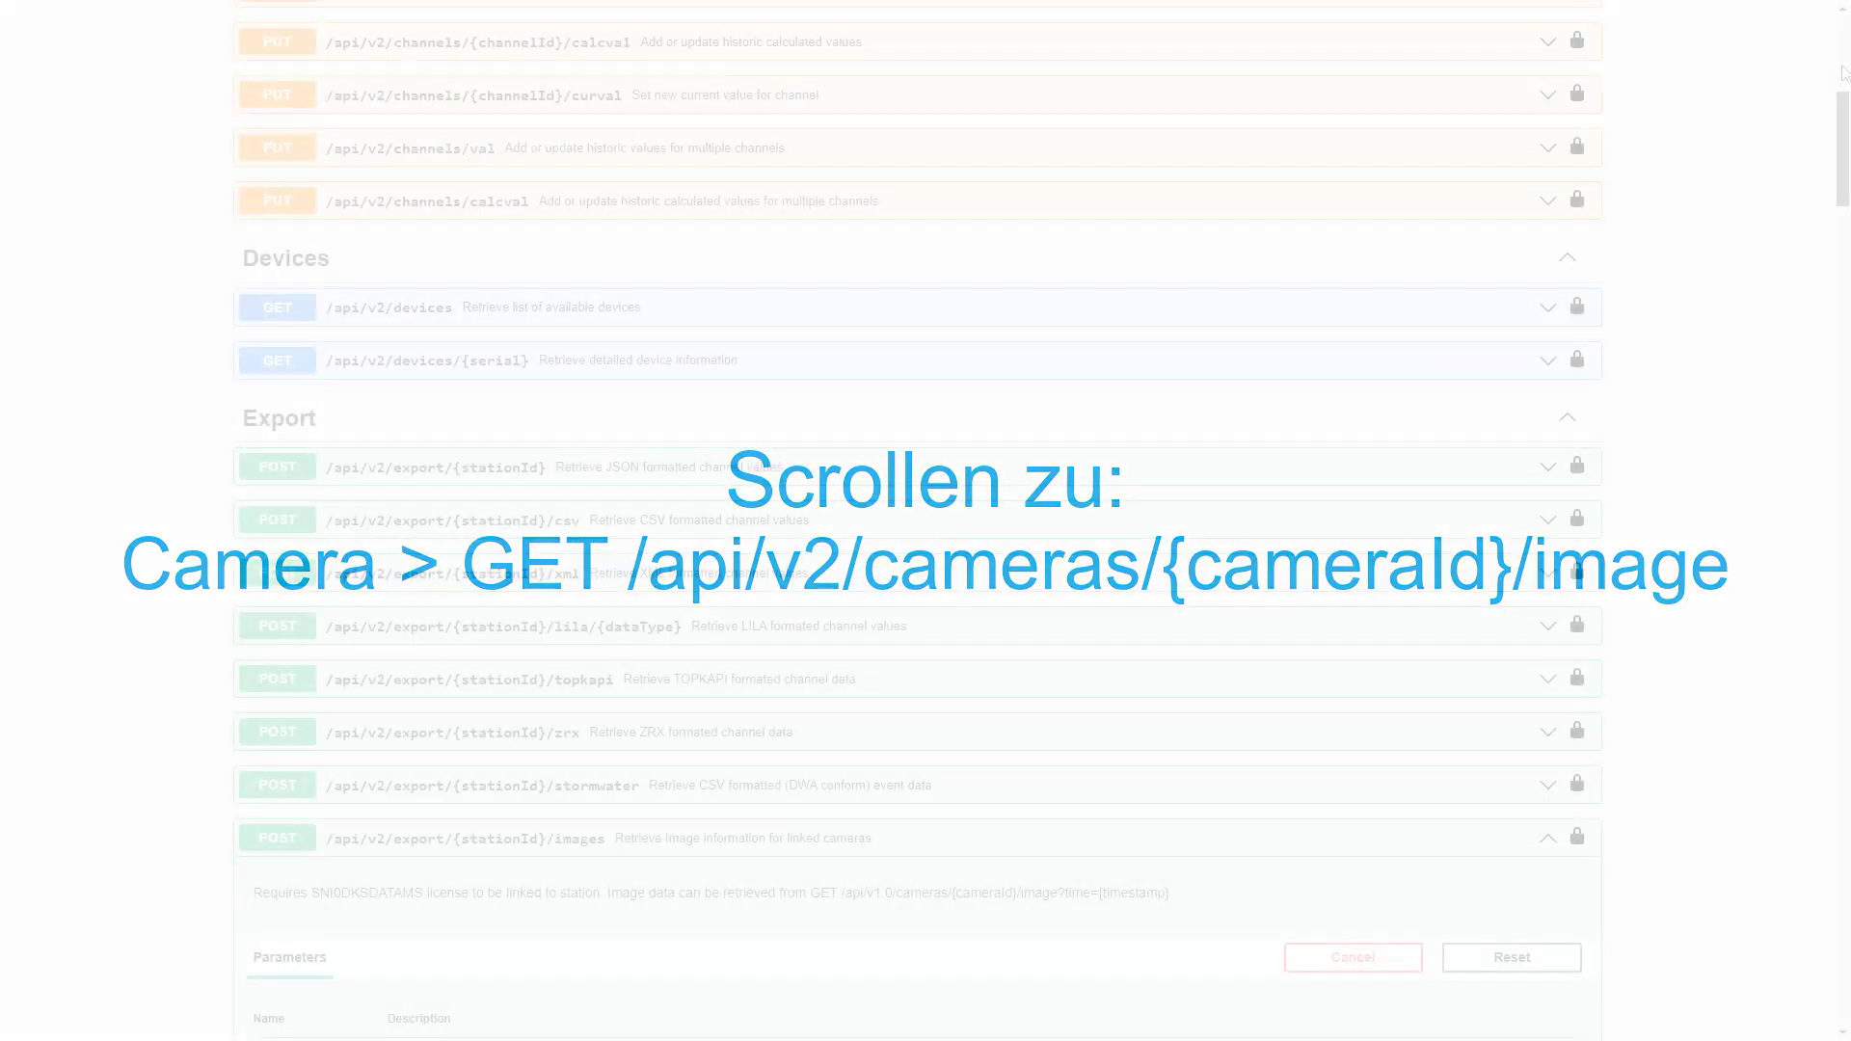
{"action": "scroll", "coordinate": [1612, 394], "scroll_direction": "up", "scroll_amount": 15}
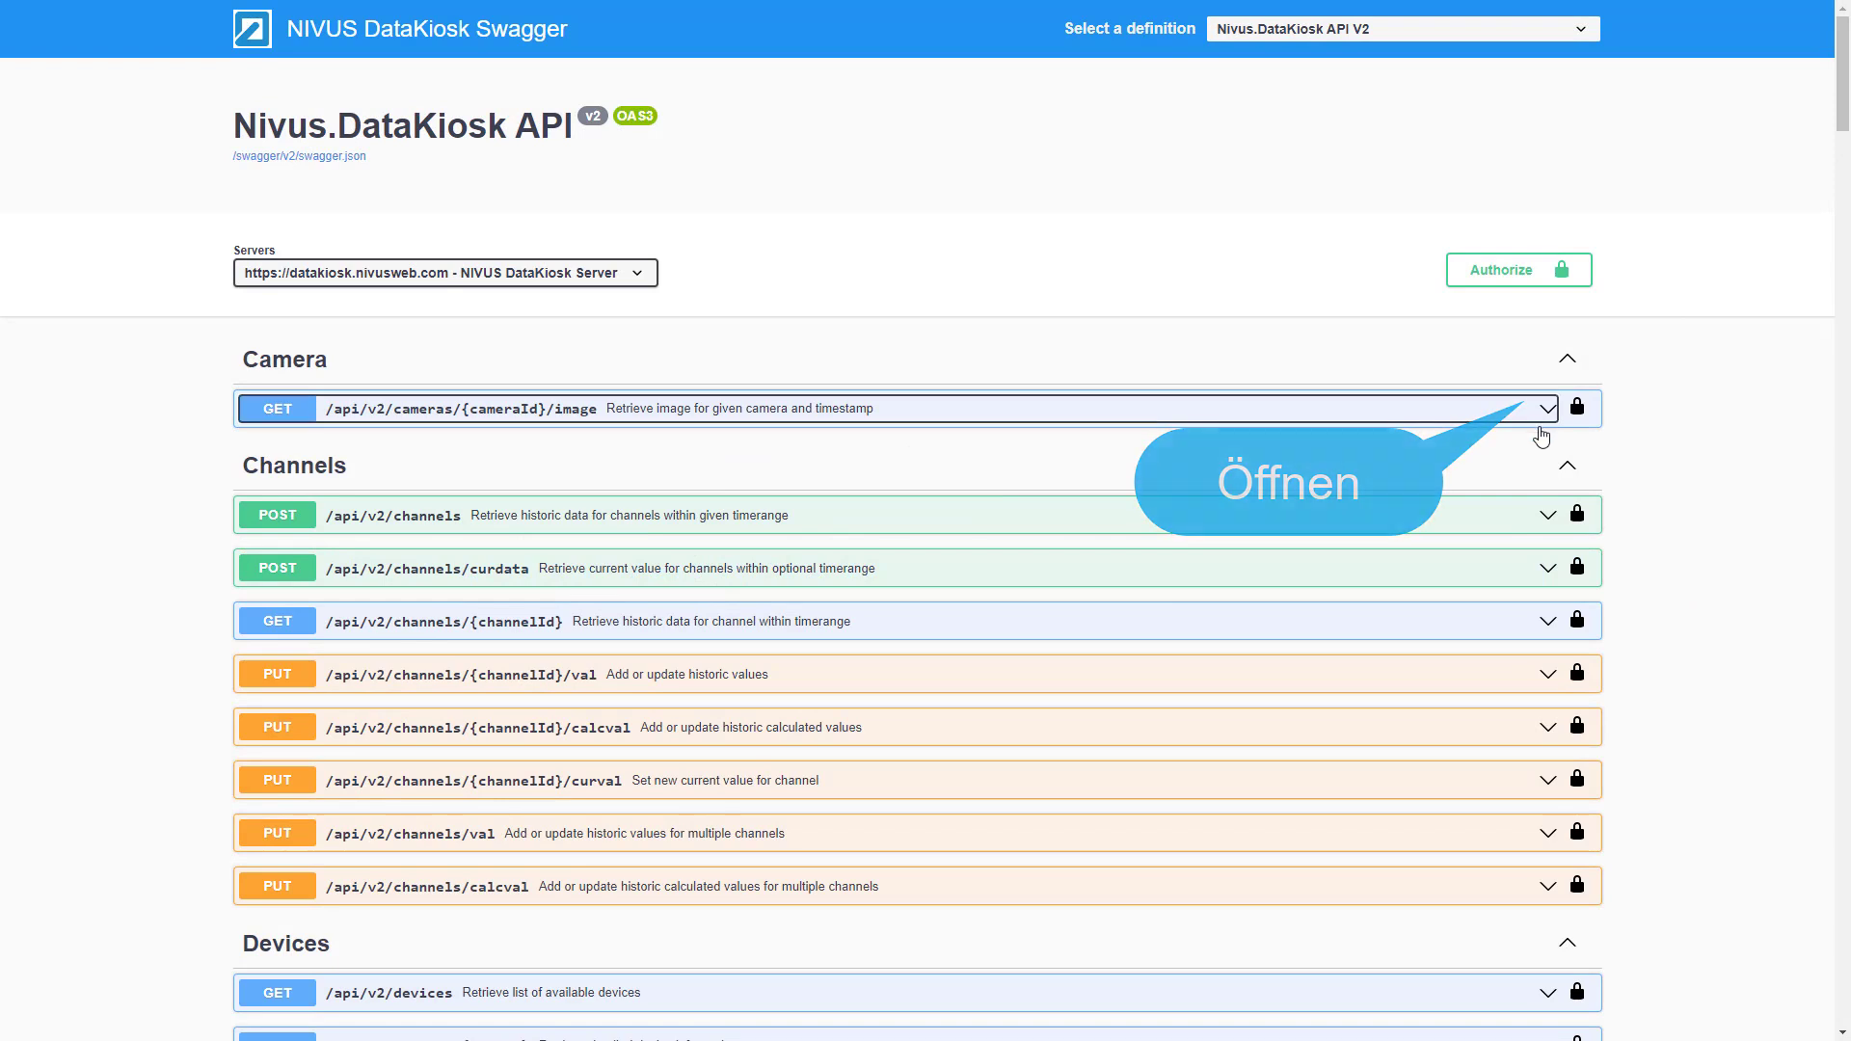
{"action": "left_click", "coordinate": [1546, 410]}
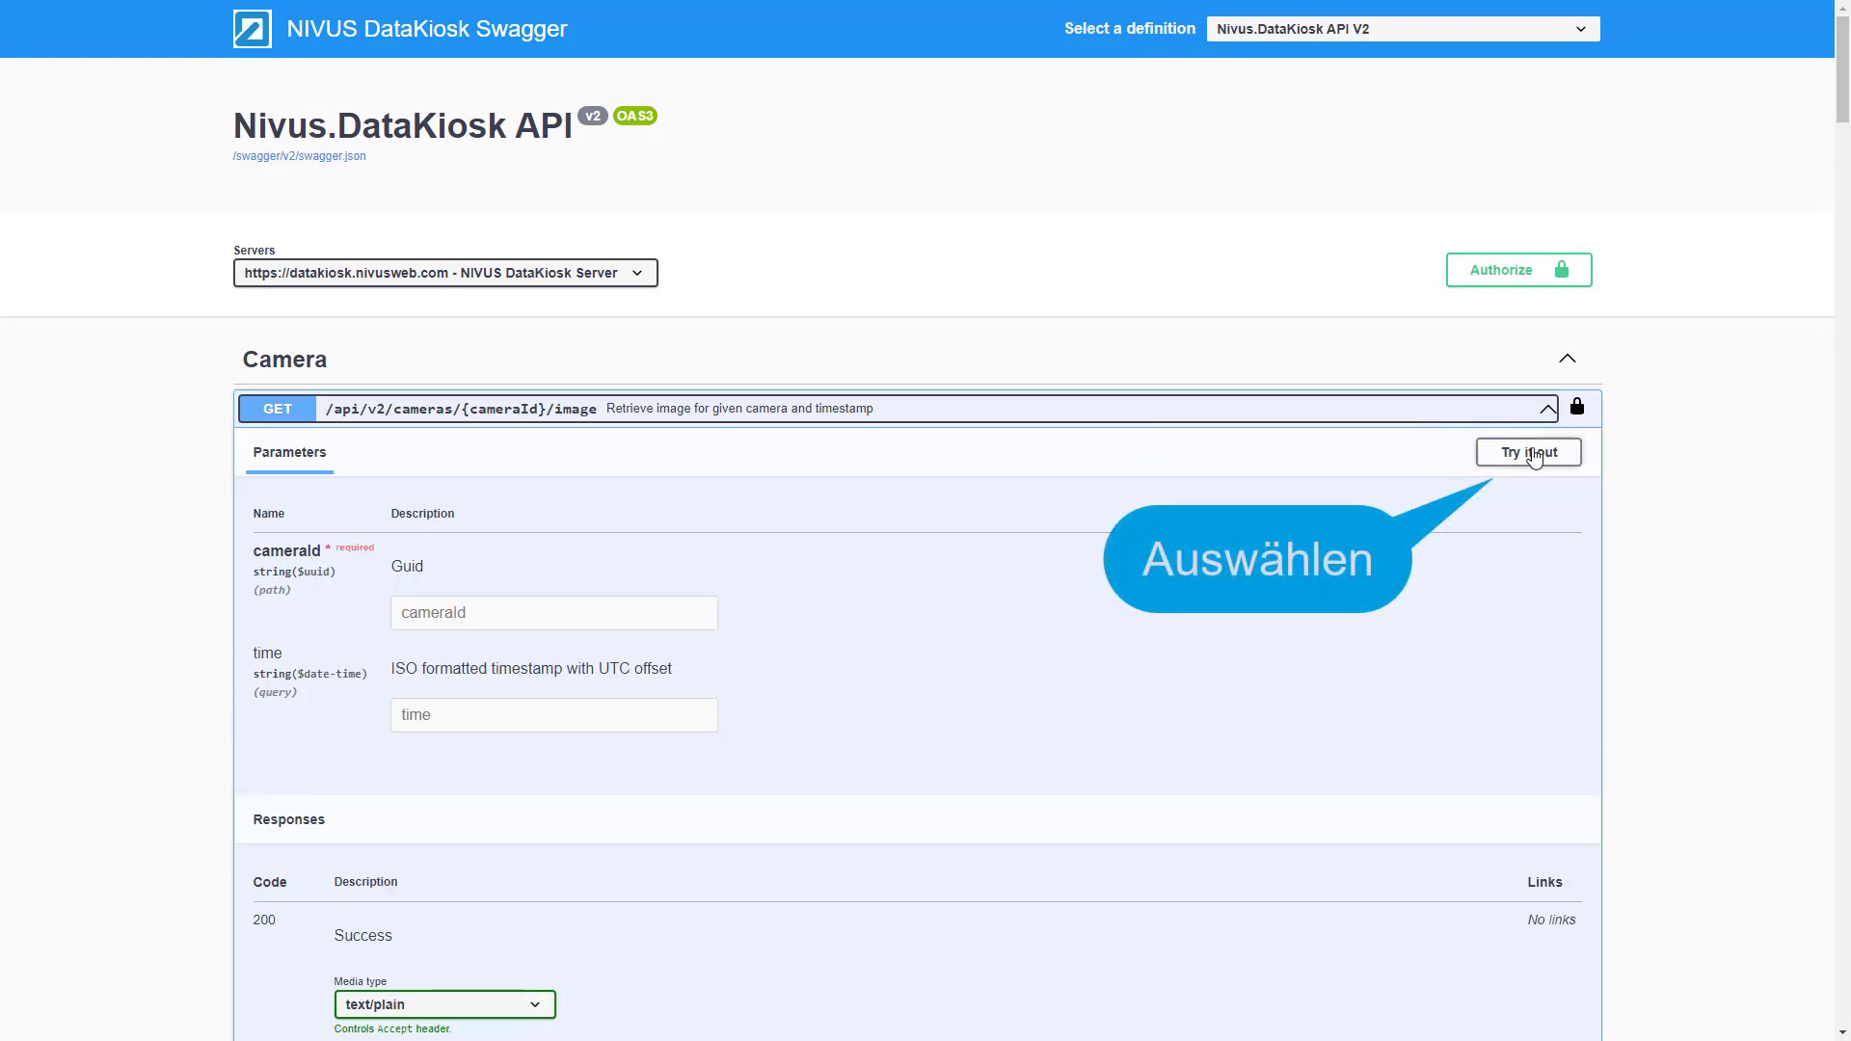
{"action": "left_click", "coordinate": [1533, 456]}
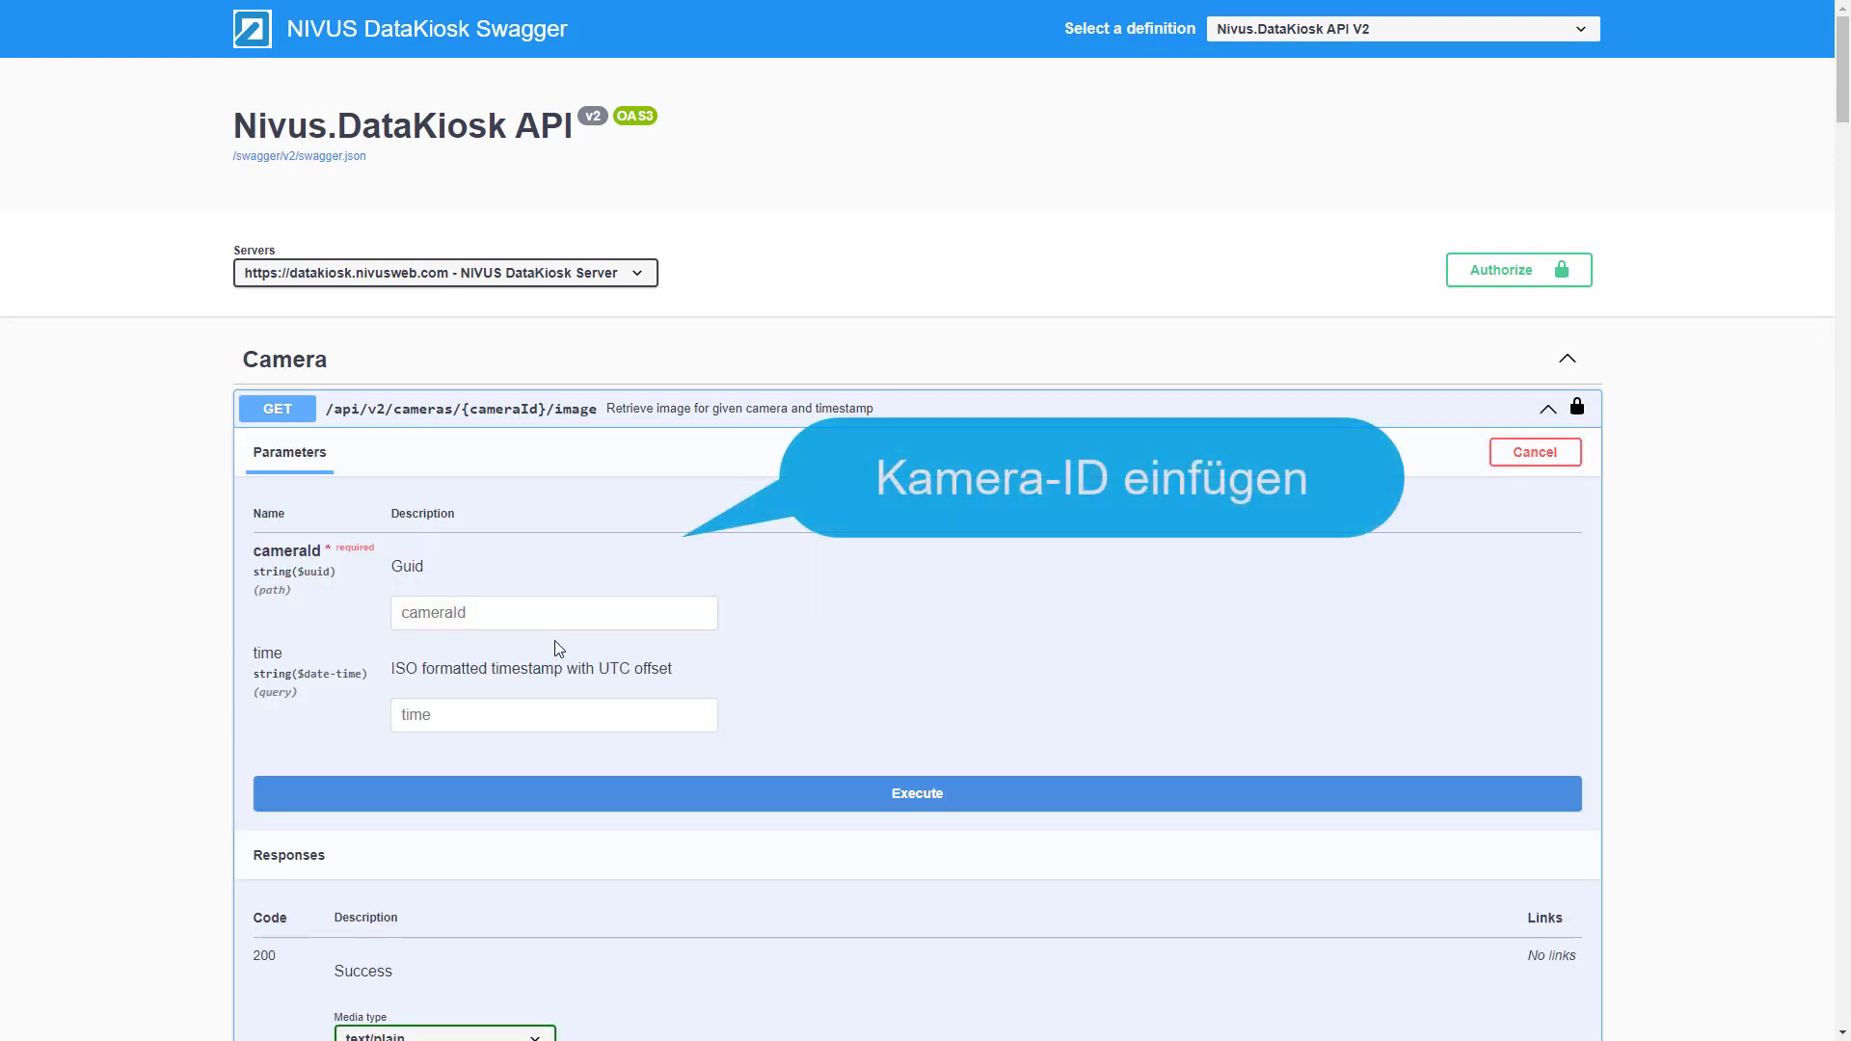
{"action": "left_click", "coordinate": [472, 615]}
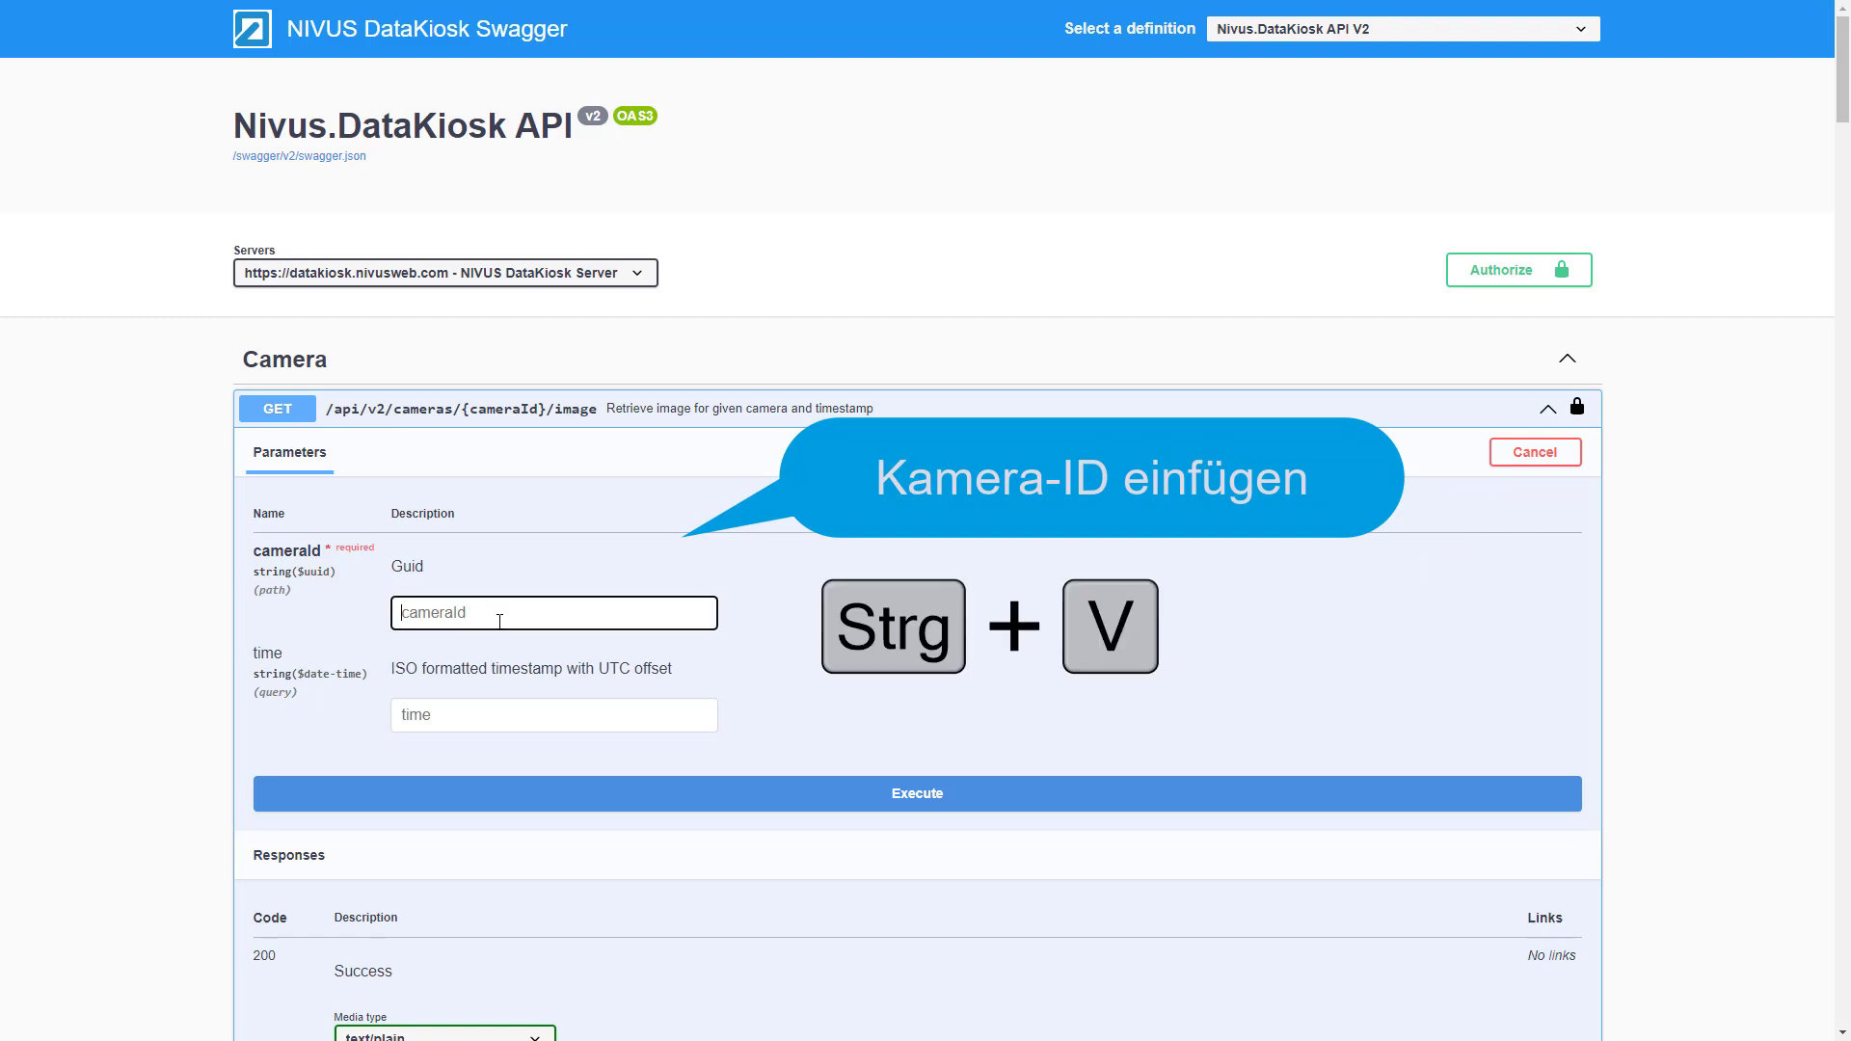
{"action": "type", "text": "697d4942-2834-4e22-9f44-9e63051a6663"}
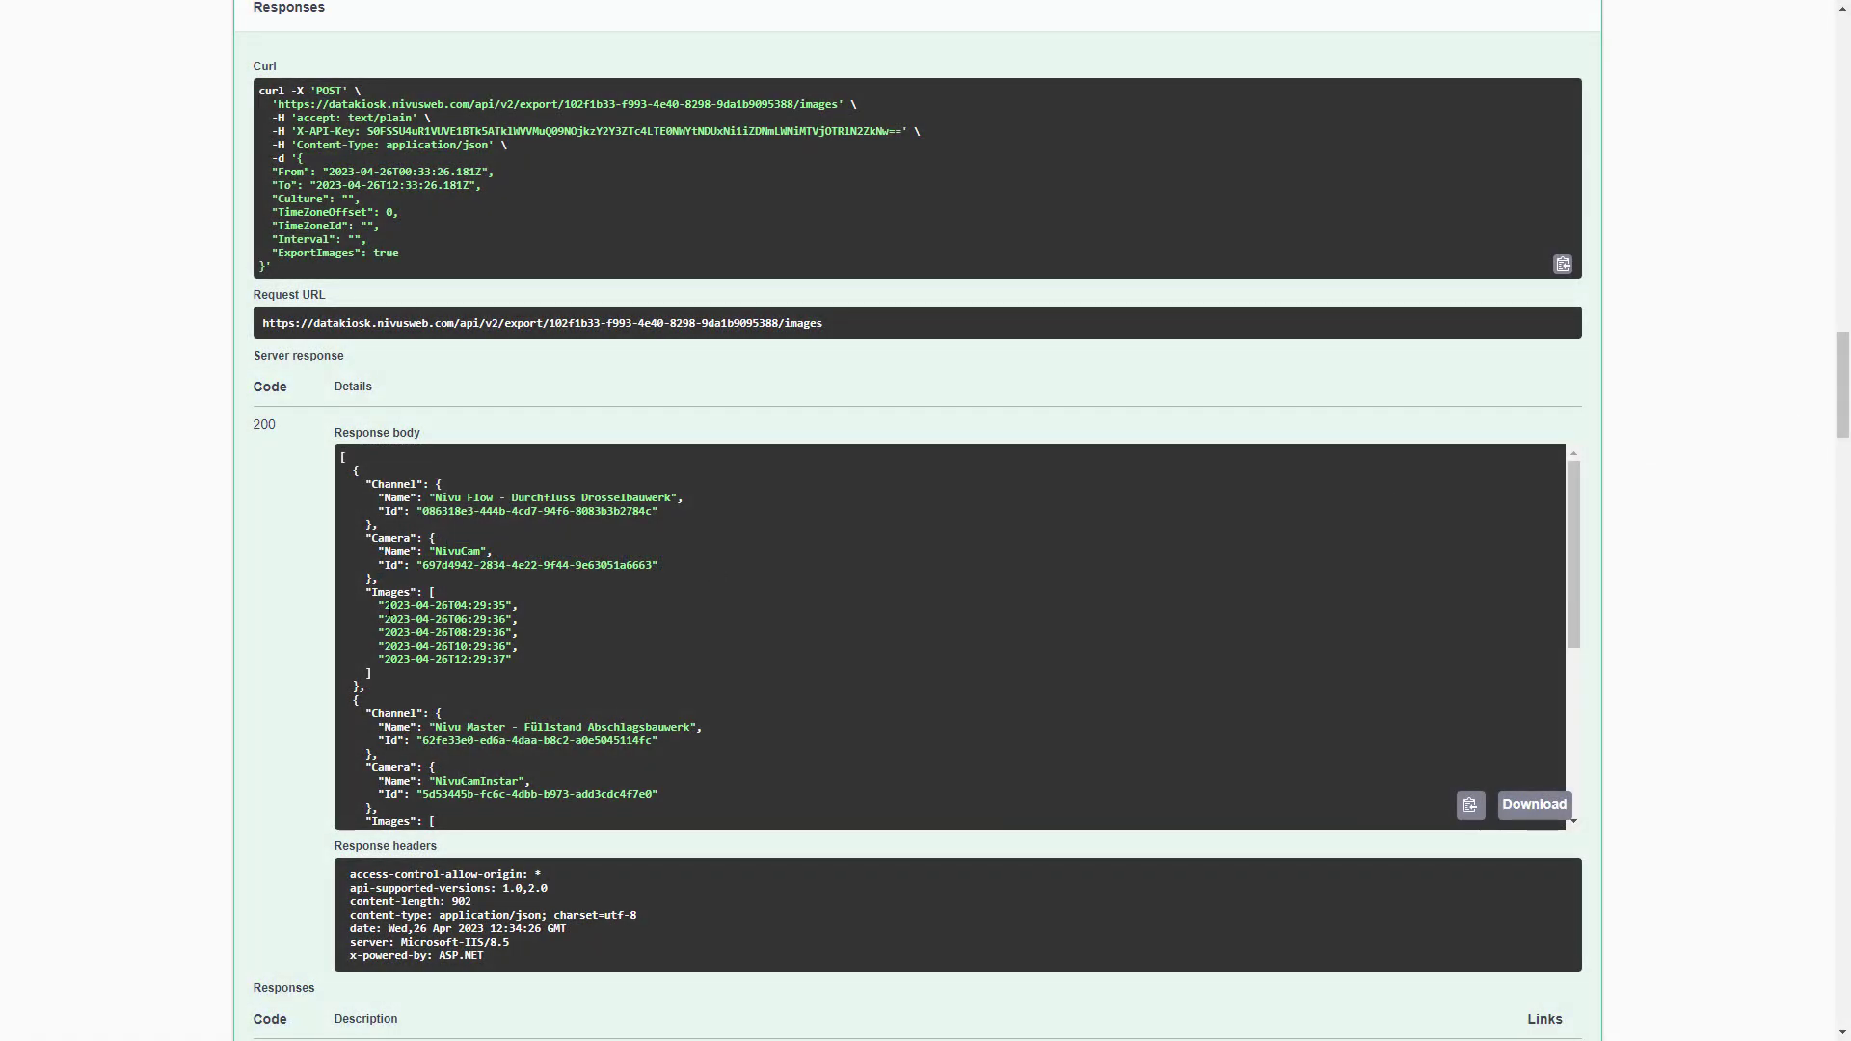
Copy NivuCam's first image timestamp, 2023-04-26T04:29:35, into the time parameter of the camera image request and execute it to view the image
{"action": "left_click_drag", "start_coordinate": [385, 606], "coordinate": [410, 606]}
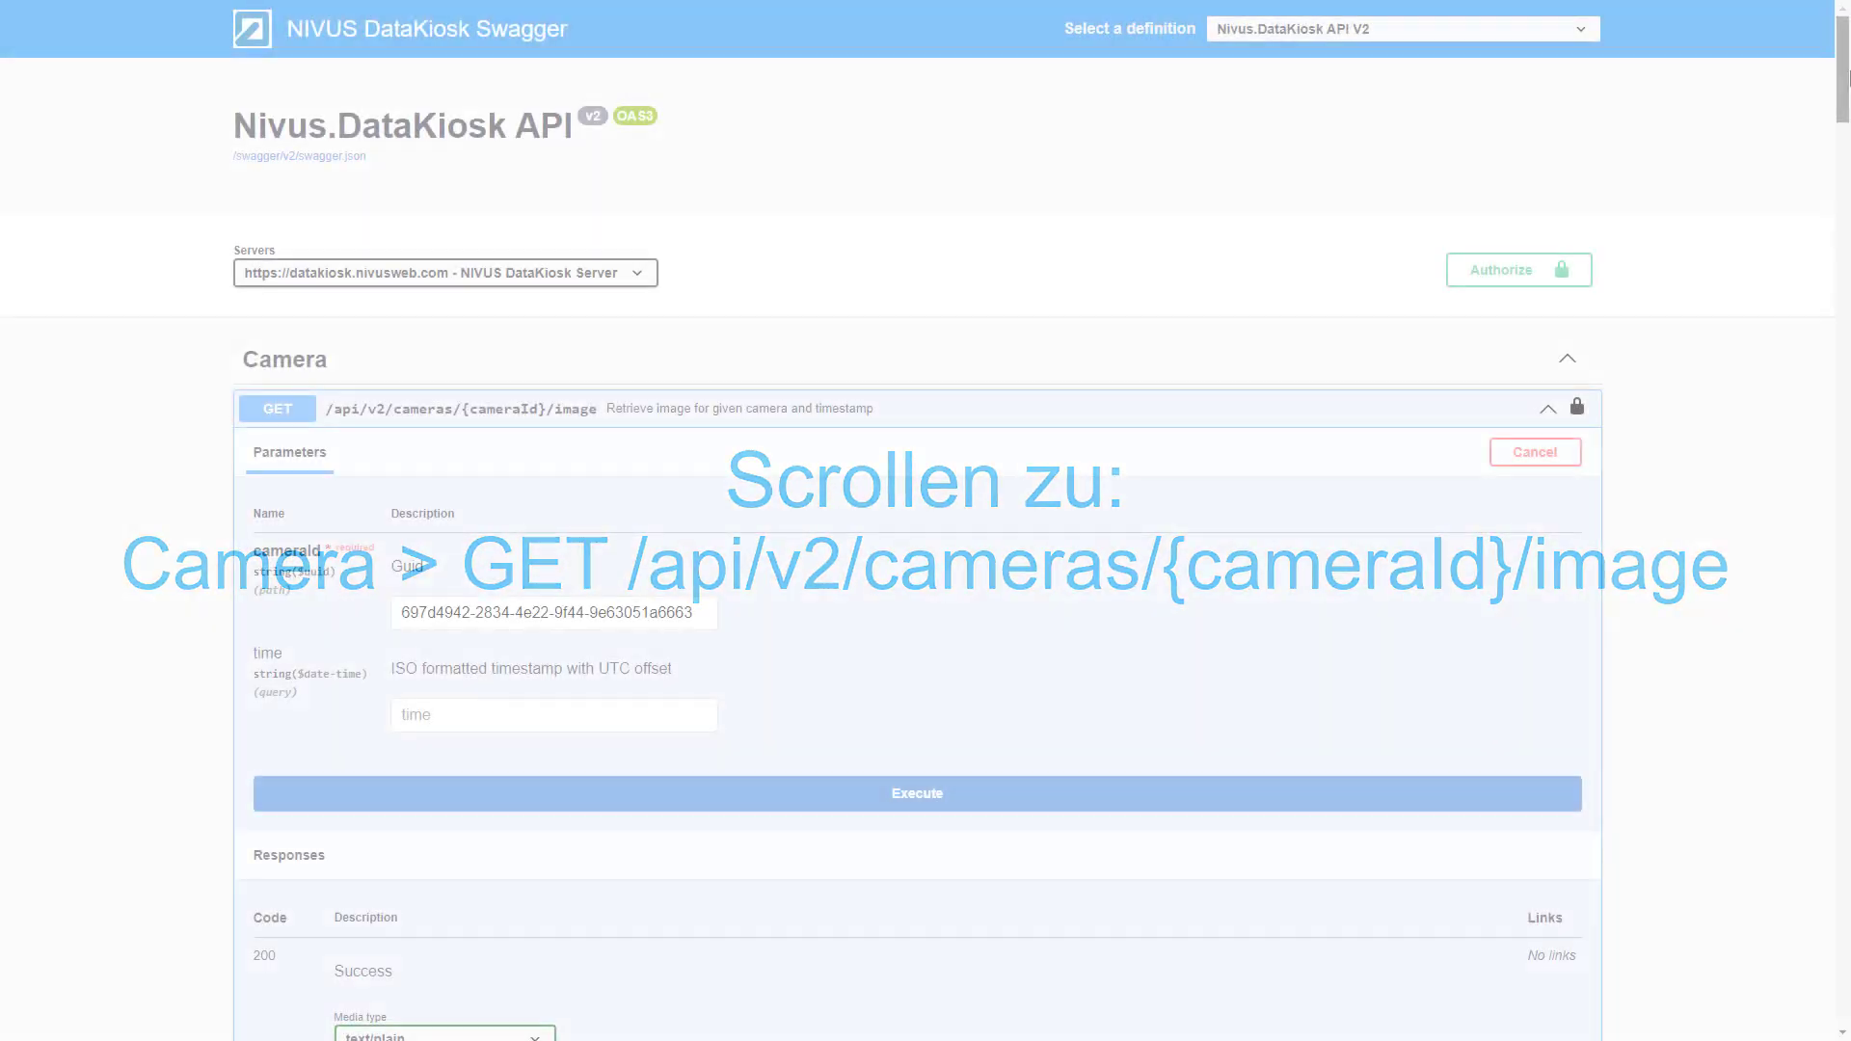
{"action": "left_click", "coordinate": [486, 714]}
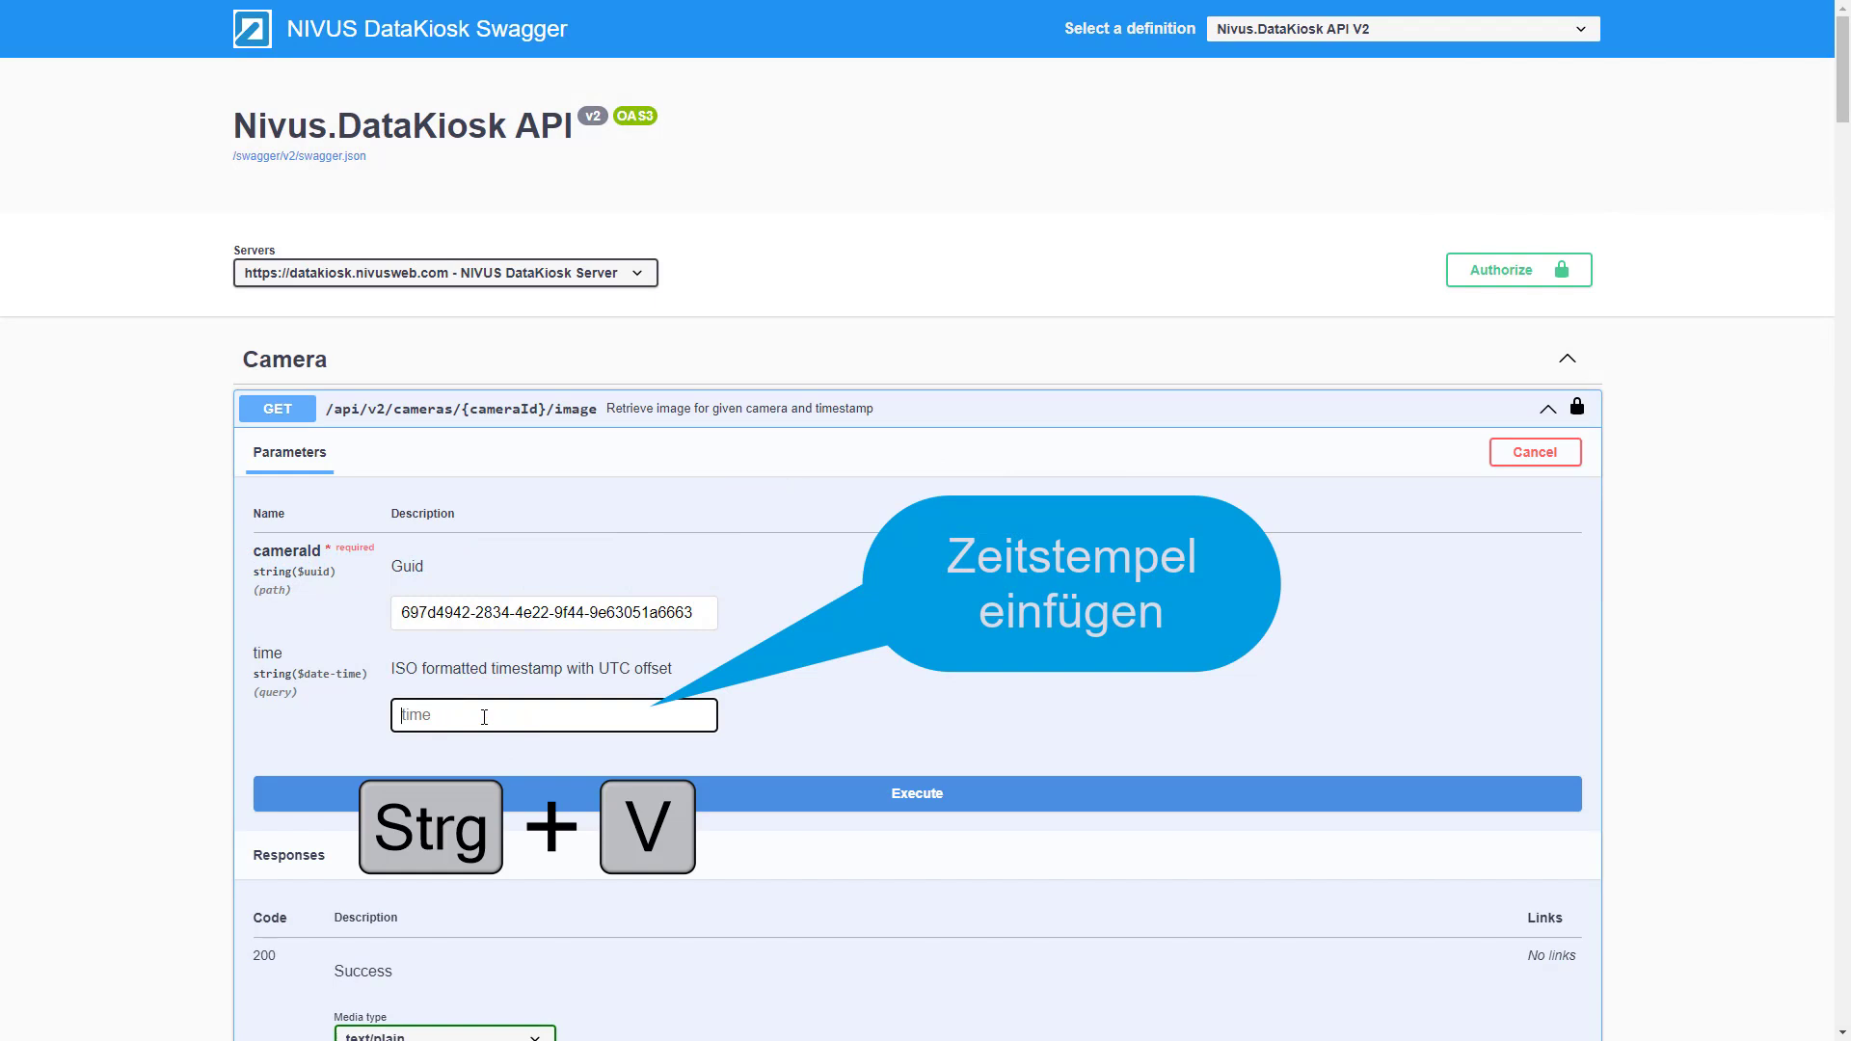
{"action": "type", "text": "2023-04-26T04:29:35"}
{"action": "key", "text": "Return"}
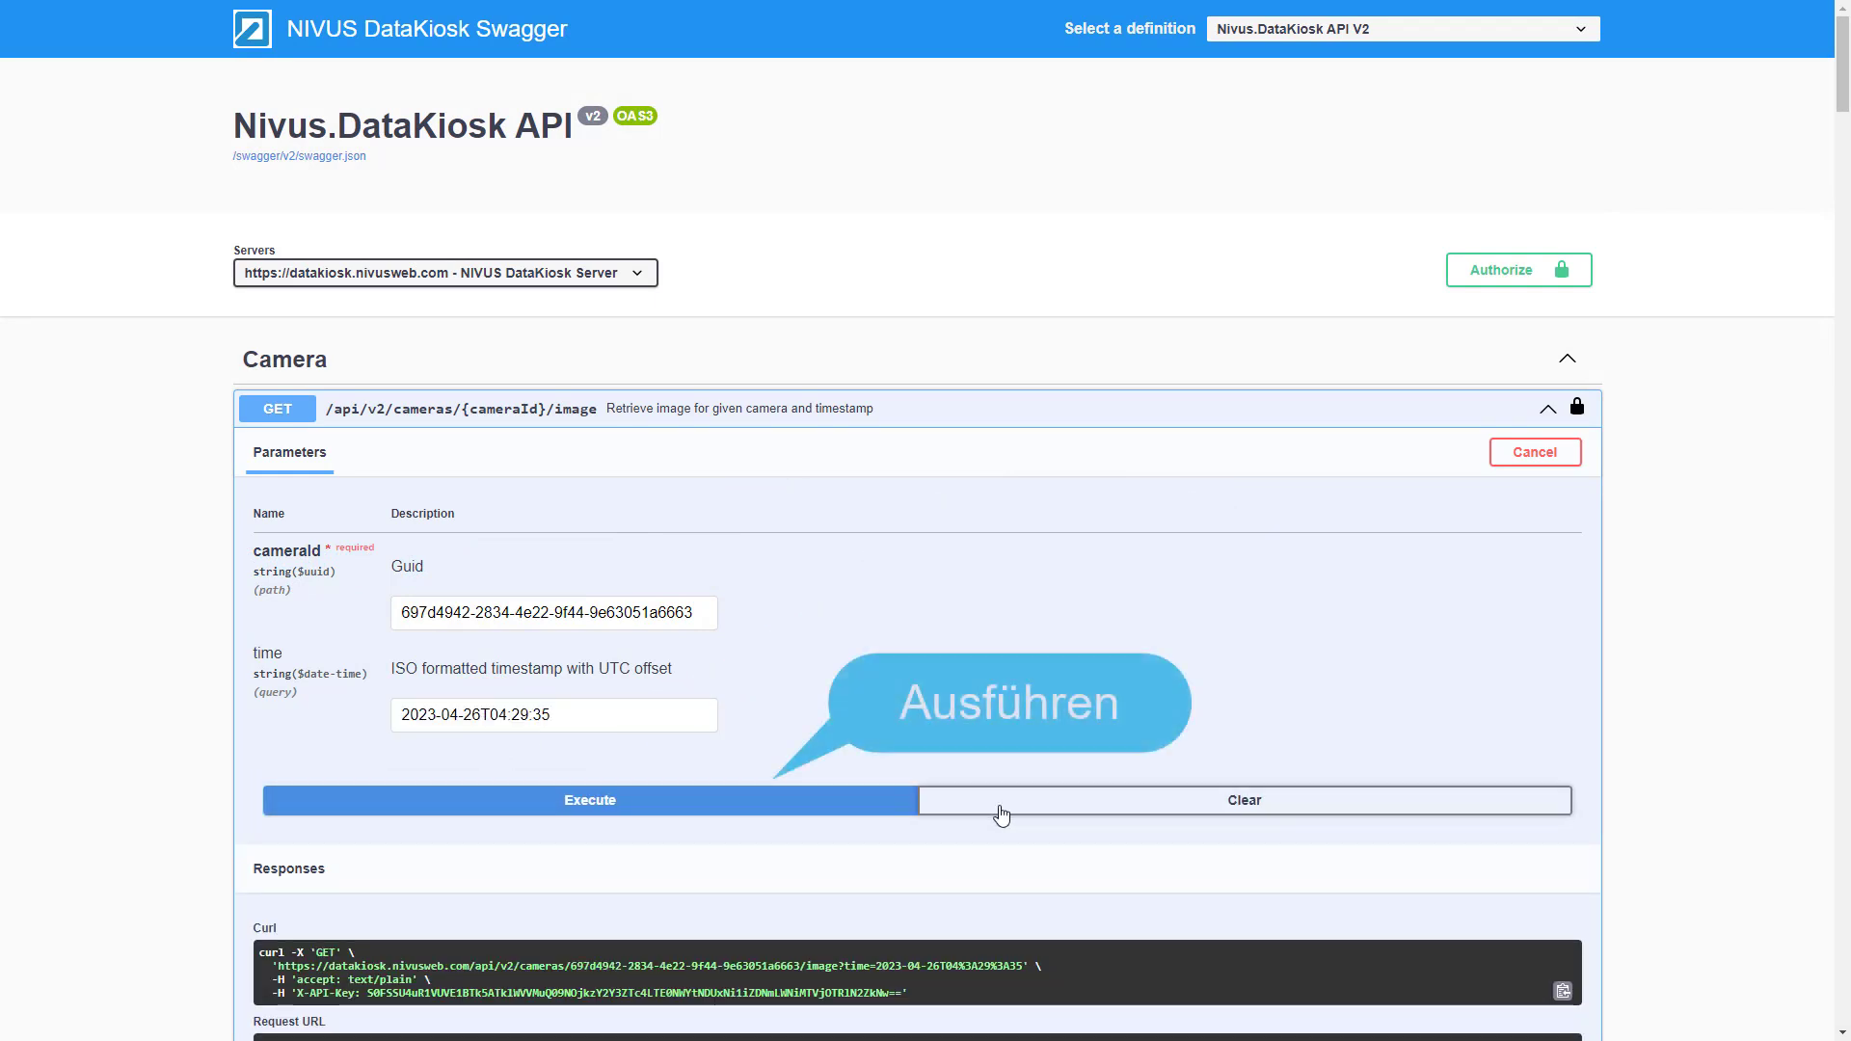
{"action": "scroll", "coordinate": [1001, 815], "scroll_direction": "down", "scroll_amount": 8}
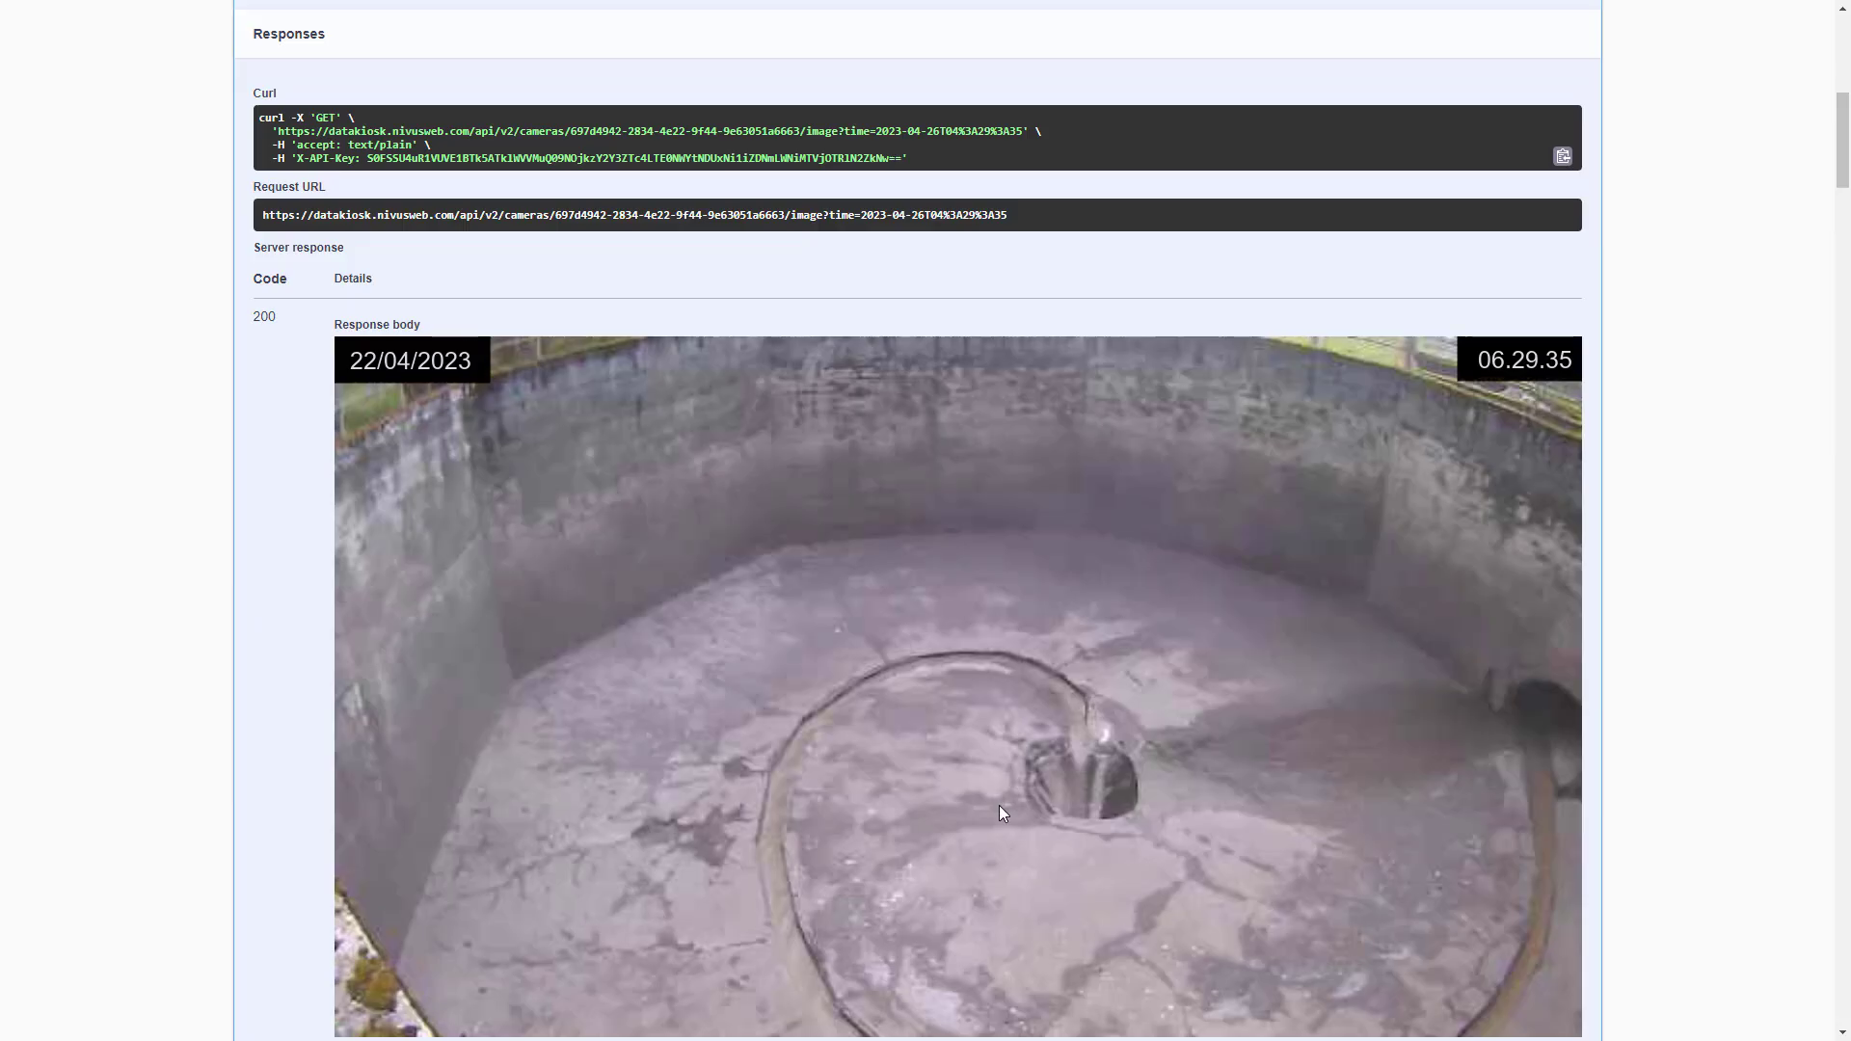